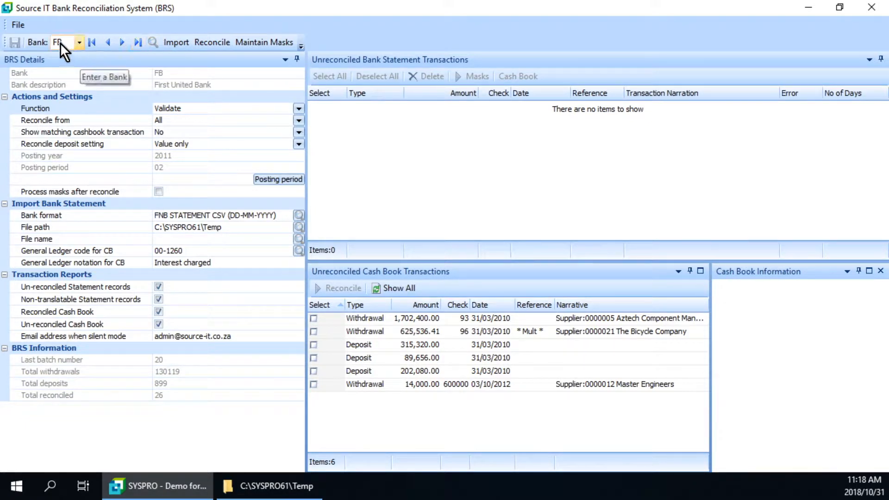
Look up the available banks and select FB, First United Bank, for reconciliation.
{"action": "left_click", "coordinate": [153, 43]}
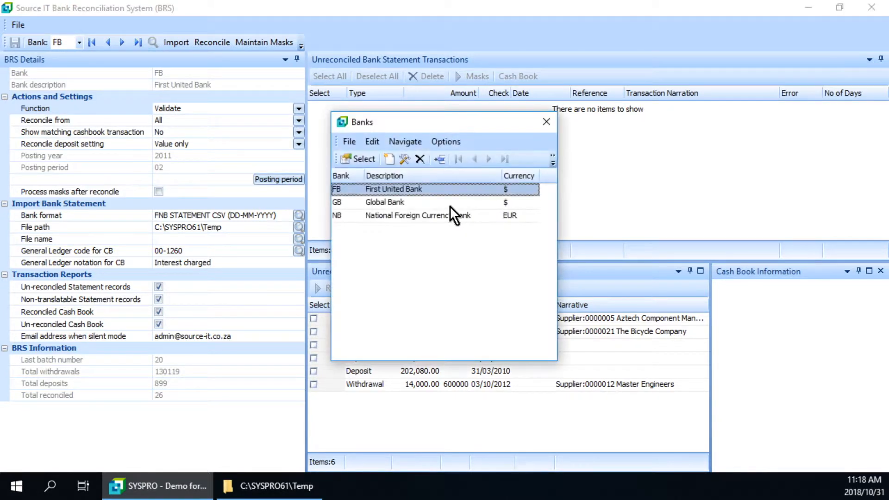
{"action": "left_click", "coordinate": [345, 190]}
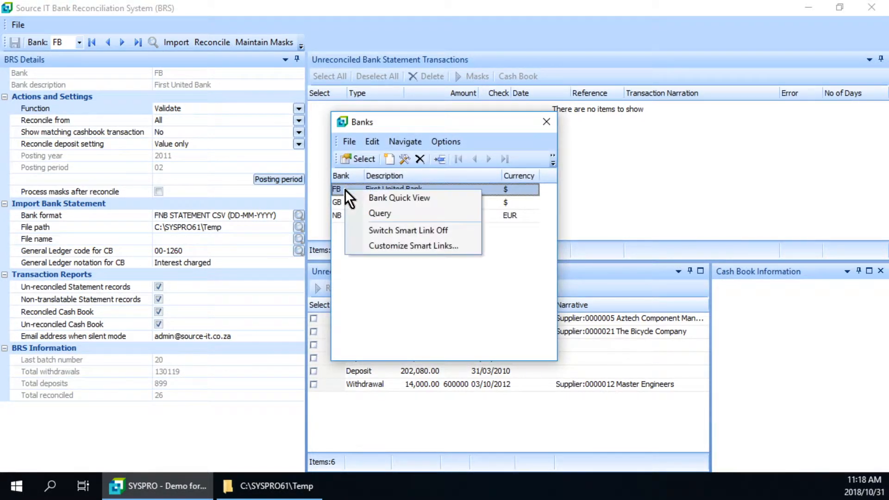
{"action": "left_click", "coordinate": [341, 189]}
{"action": "double_click", "coordinate": [341, 189]}
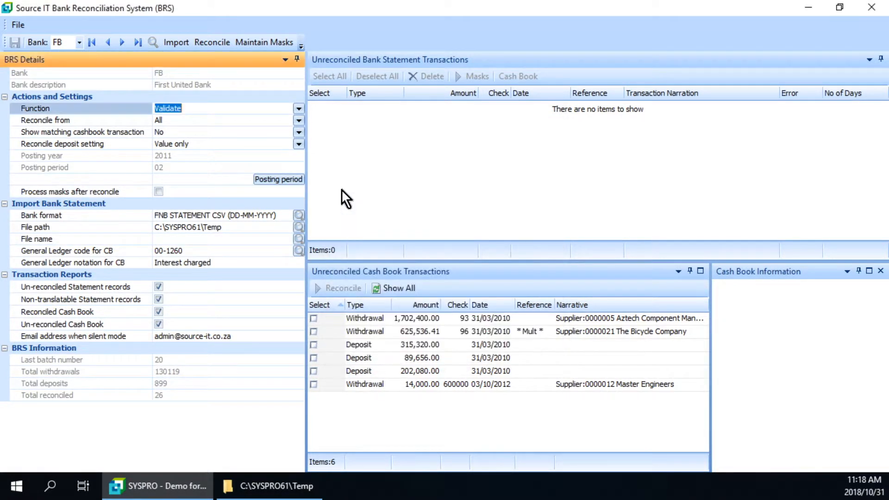
Show the cash book information for the 315,320.00 deposit in the unreconciled cash book transactions.
{"action": "left_click", "coordinate": [181, 108]}
{"action": "left_click", "coordinate": [404, 346]}
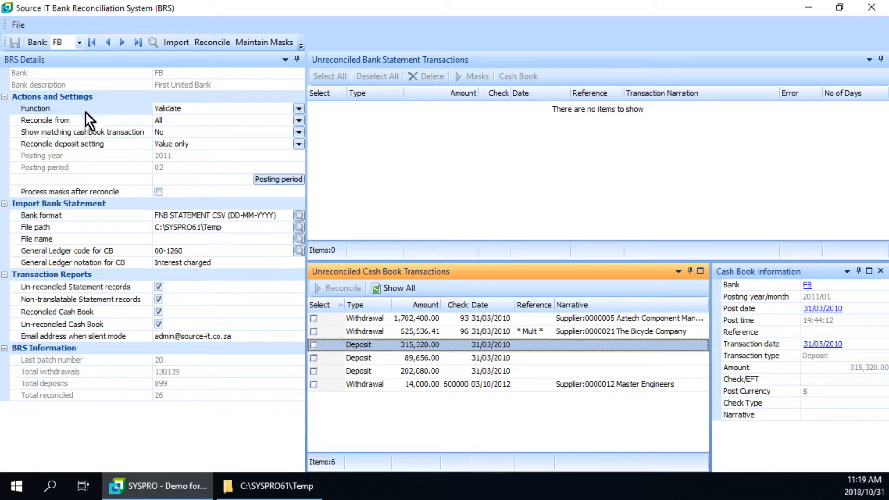
Review the options available for the Function setting without changing the selection.
{"action": "left_click", "coordinate": [298, 109]}
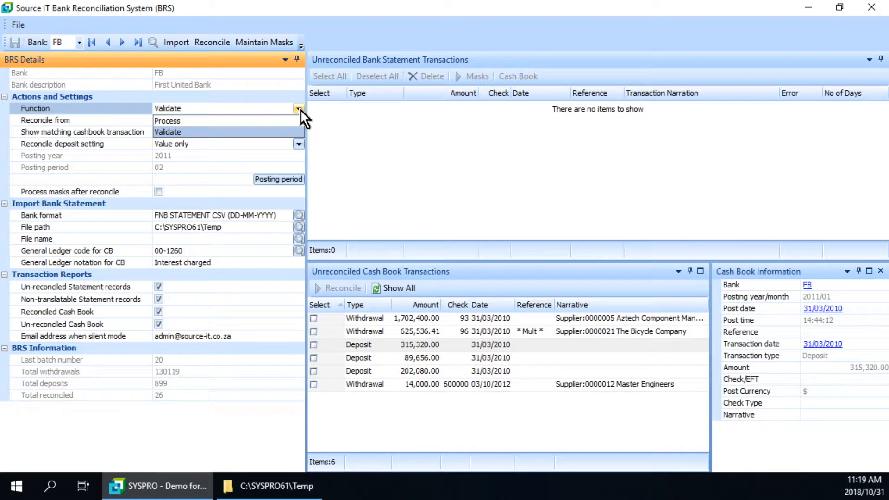
{"action": "left_click", "coordinate": [300, 110]}
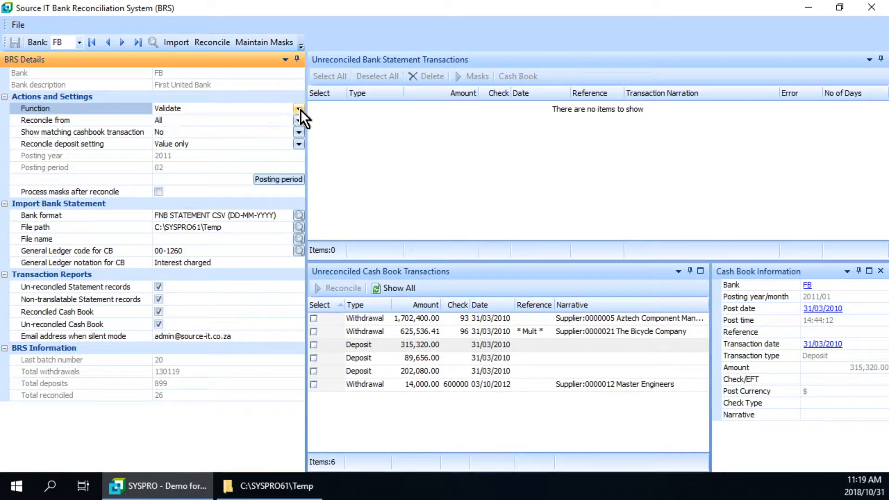
{"action": "left_click", "coordinate": [300, 109]}
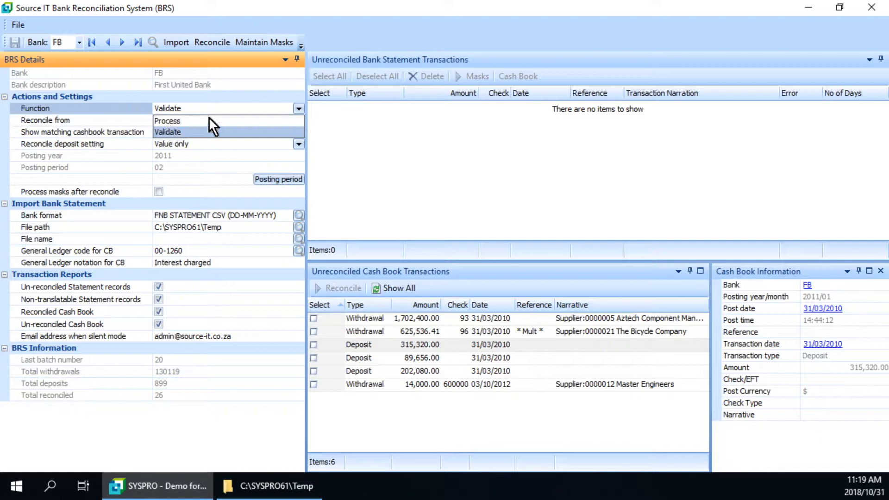
{"action": "left_click", "coordinate": [300, 108]}
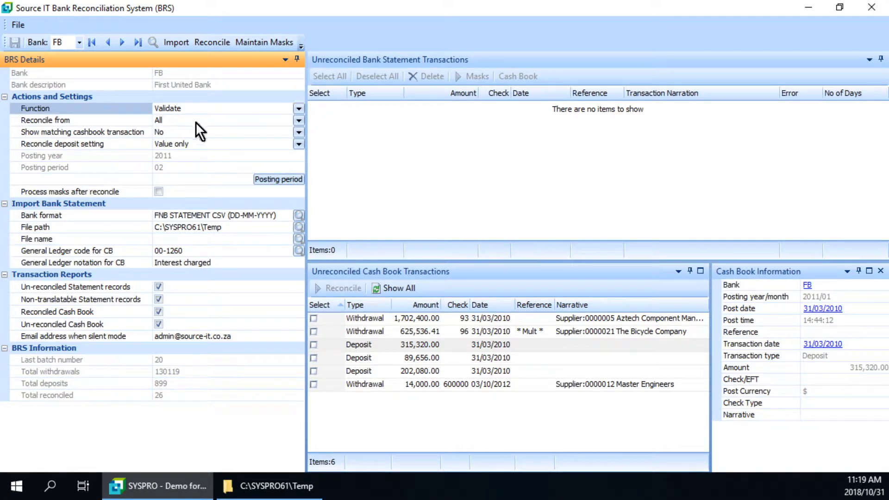
Choose All for Reconcile from and Value only for the reconcile deposit setting.
{"action": "left_click", "coordinate": [300, 121]}
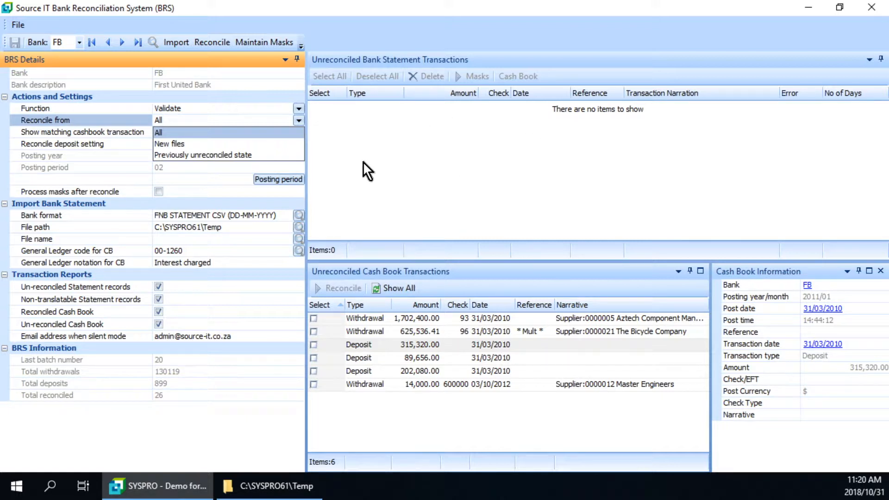
{"action": "left_click", "coordinate": [165, 132]}
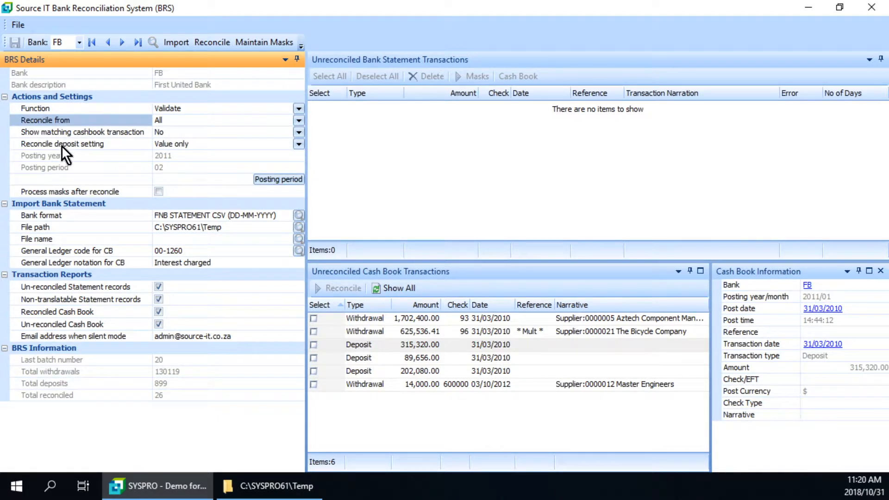
{"action": "left_click", "coordinate": [300, 145]}
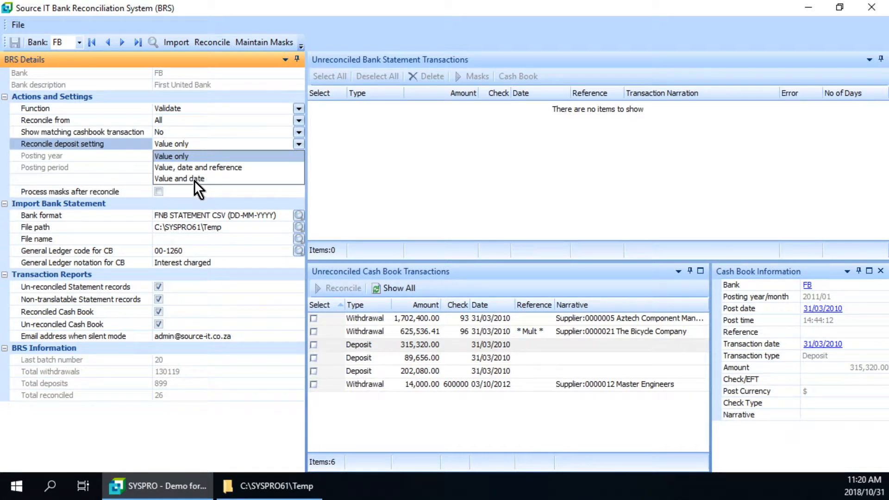
{"action": "left_click", "coordinate": [198, 156]}
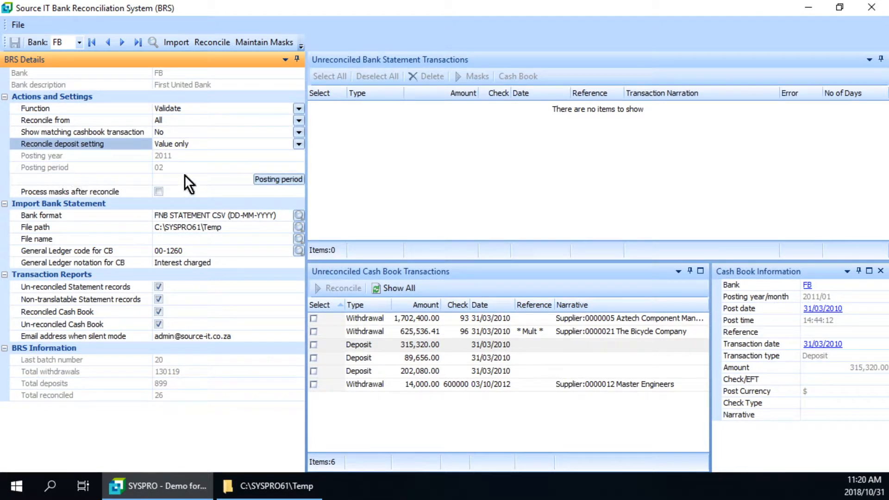
Review the posting month choices and close the selection without picking a different month.
{"action": "left_click", "coordinate": [283, 180]}
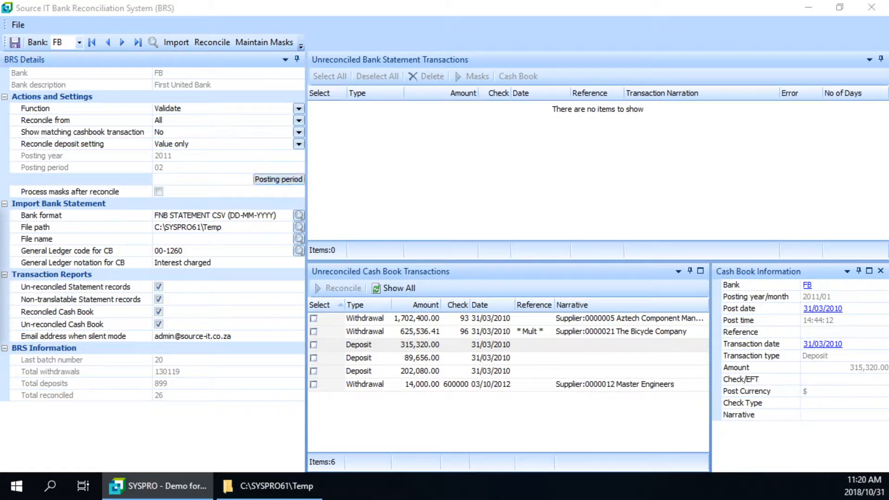
{"action": "left_click_drag", "start_coordinate": [145, 227], "coordinate": [180, 210]}
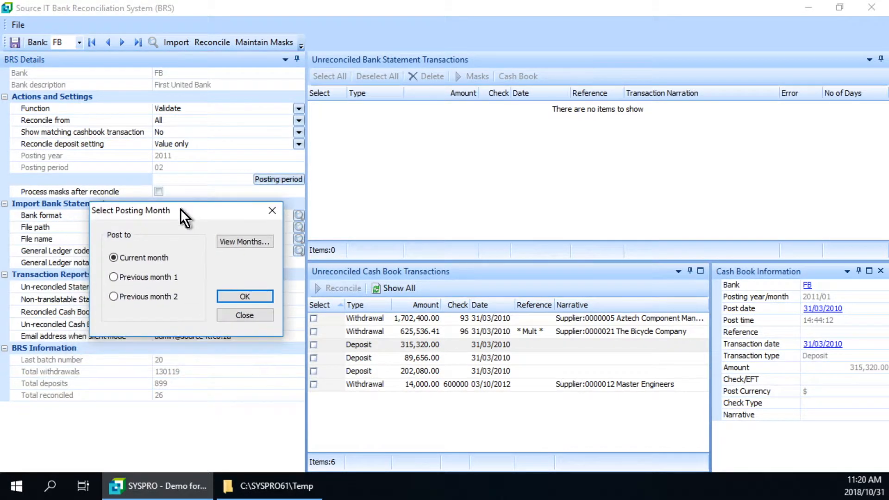
{"action": "left_click", "coordinate": [273, 210]}
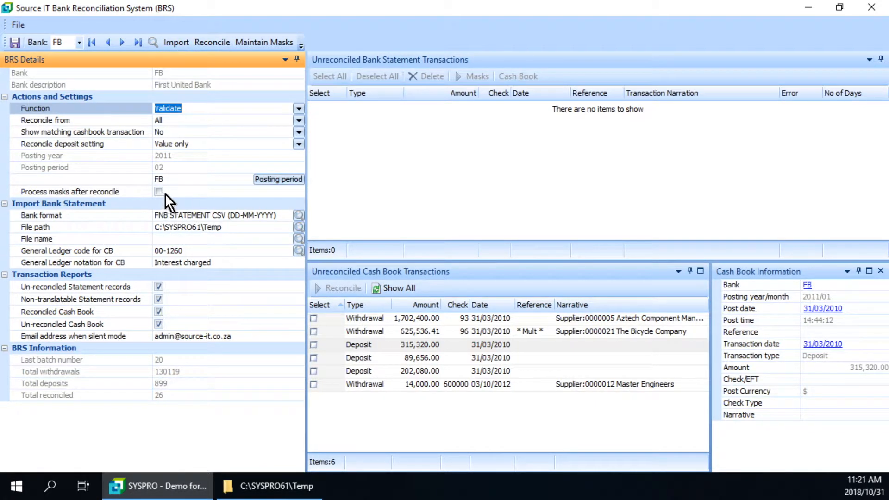
Open the Narration mask with value ZWA/EML from the mask list for editing.
{"action": "left_click", "coordinate": [268, 42]}
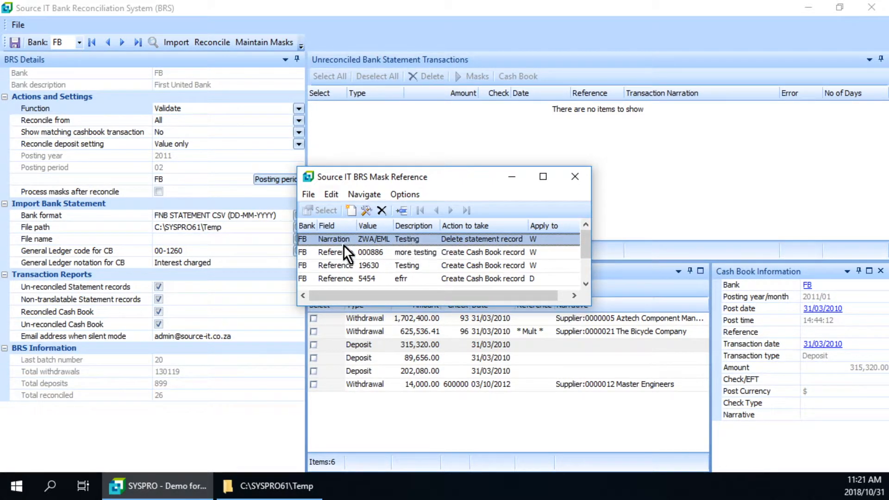
{"action": "left_click", "coordinate": [363, 209]}
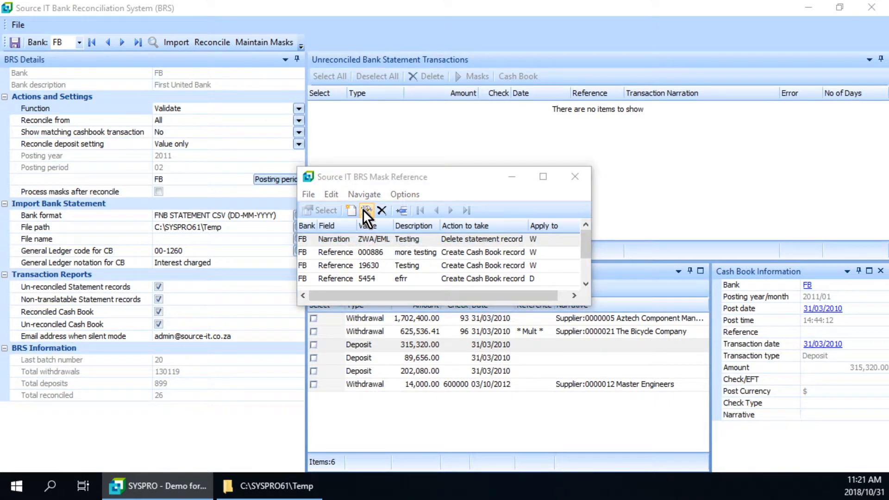
{"action": "left_click_drag", "start_coordinate": [0, 302], "coordinate": [464, 169]}
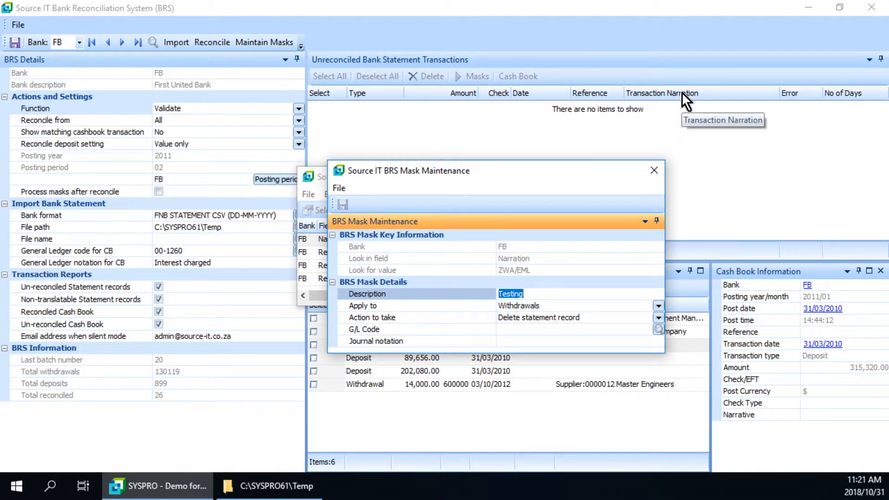
Try Create Cash Book record as the mask's action, discard the change and close the mask list.
{"action": "left_click", "coordinate": [527, 307]}
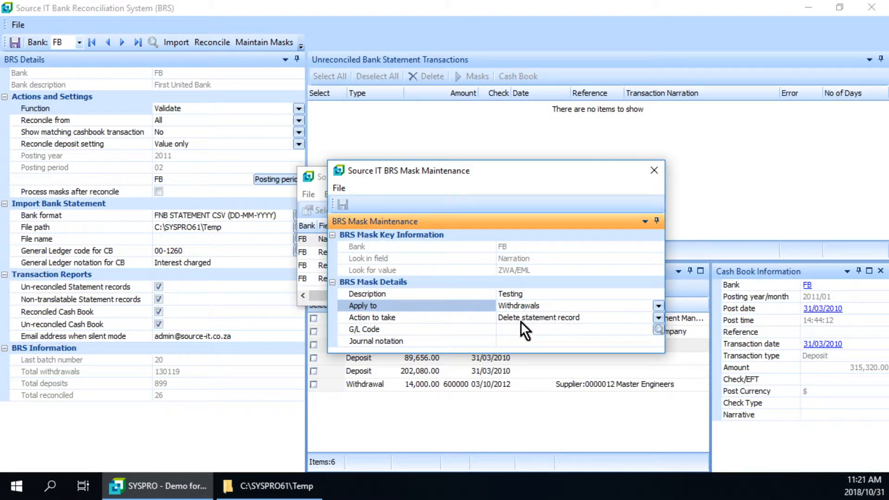
{"action": "left_click", "coordinate": [659, 317]}
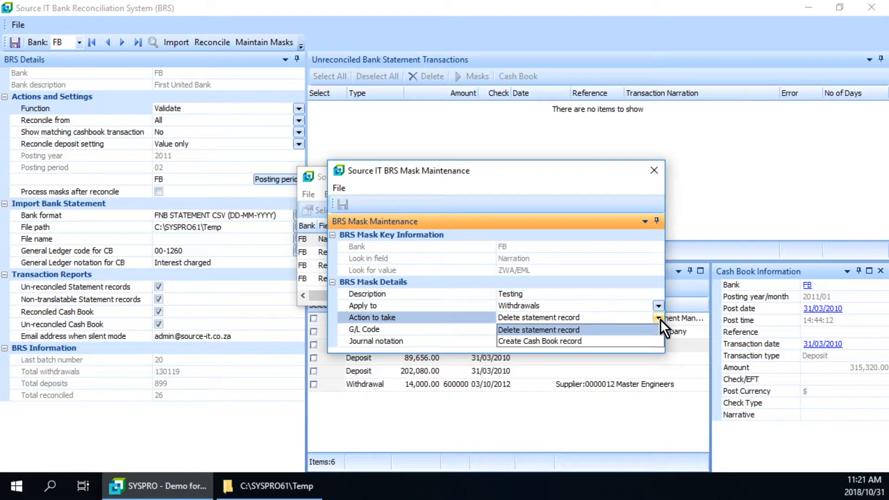
{"action": "left_click", "coordinate": [565, 341]}
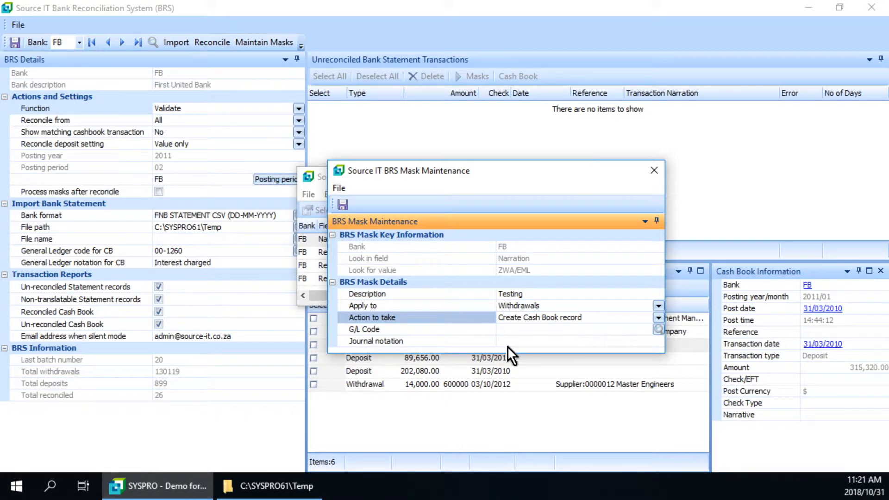
{"action": "left_click", "coordinate": [654, 170]}
{"action": "left_click", "coordinate": [464, 291]}
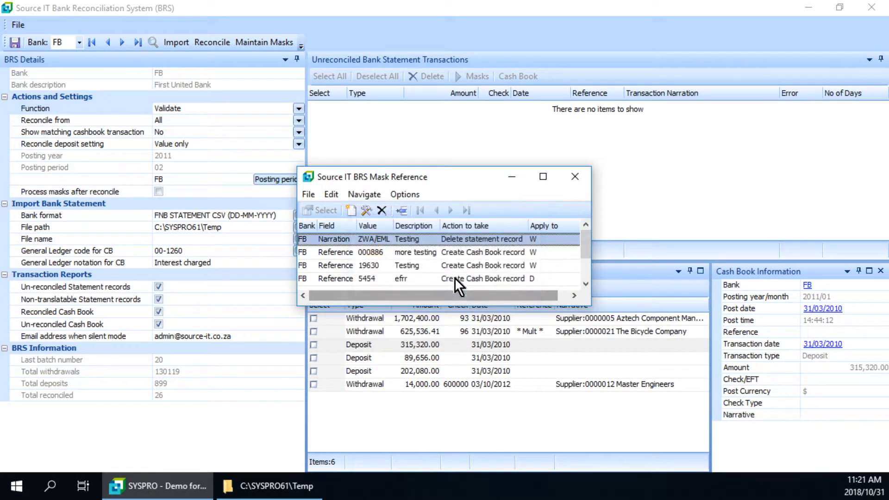
{"action": "left_click", "coordinate": [576, 179]}
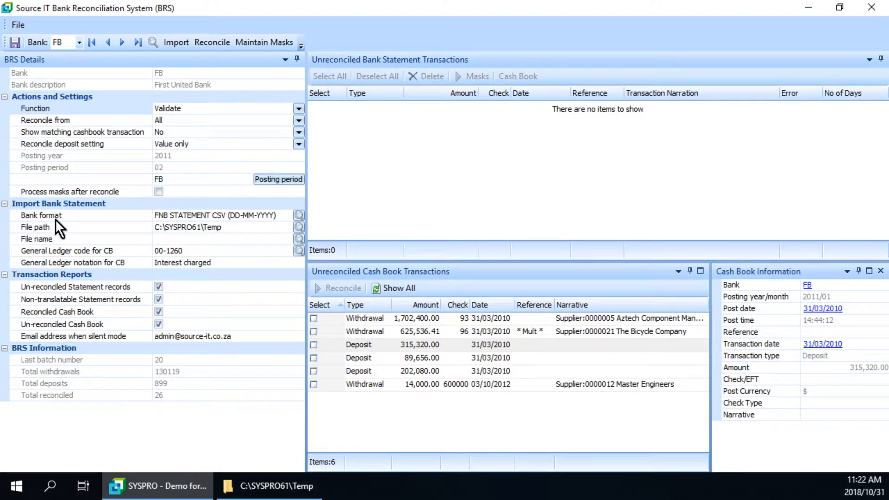
Set the bank statement import format to SWIFT (STANDARD).
{"action": "left_click", "coordinate": [298, 215]}
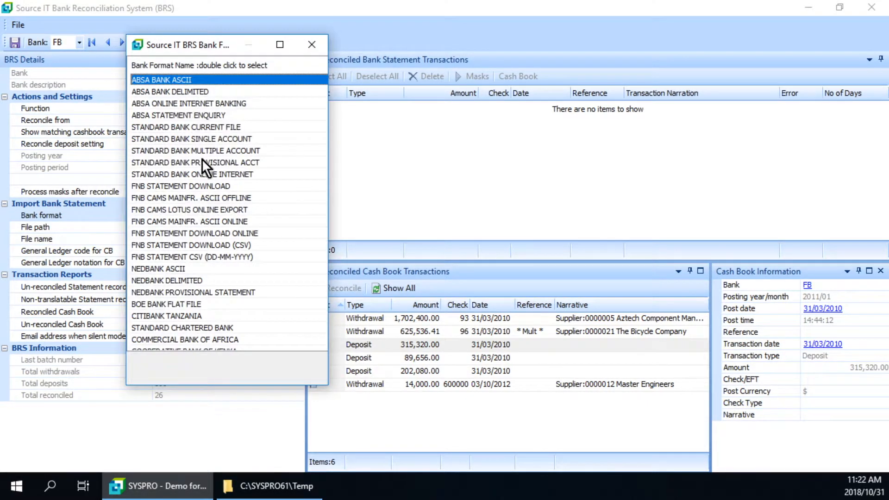
{"action": "scroll", "coordinate": [230, 269], "scroll_direction": "down", "scroll_amount": 3}
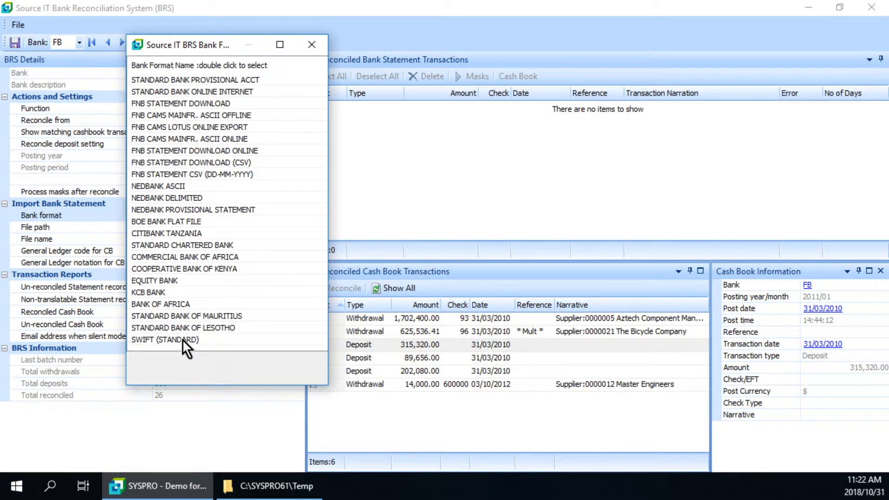
{"action": "left_click", "coordinate": [183, 339]}
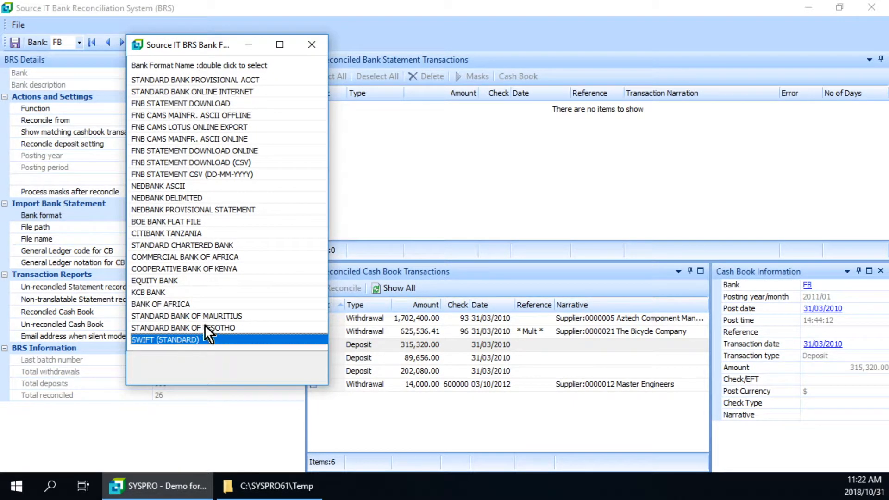
{"action": "double_click", "coordinate": [180, 340]}
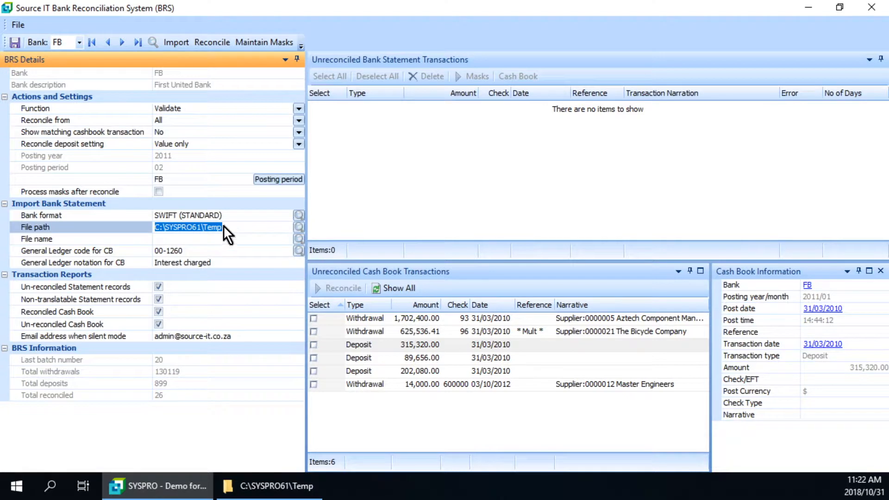
Set the bank format back to FNB STATEMENT CSV (DD-MM-YYYY).
{"action": "left_click", "coordinate": [301, 214]}
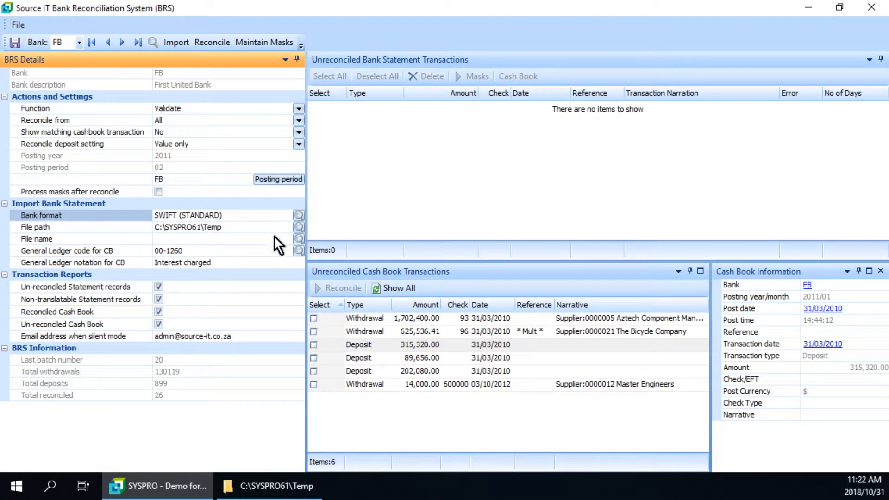
{"action": "double_click", "coordinate": [217, 259]}
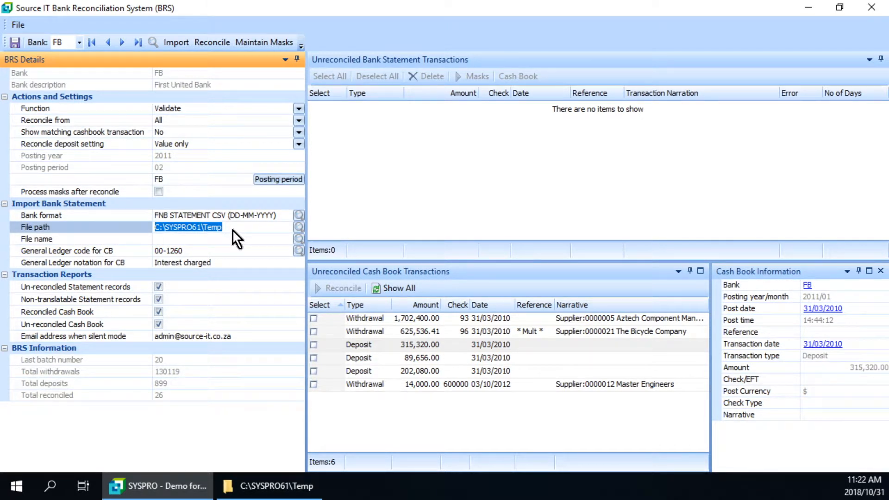
Browse the import folder C:\SYSPRO61\Temp and its statement files without selecting anything.
{"action": "left_click", "coordinate": [300, 228]}
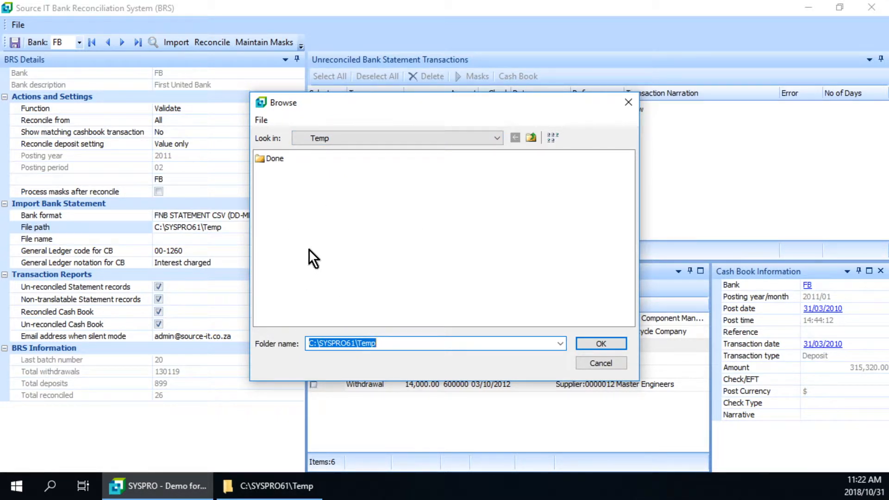
{"action": "left_click", "coordinate": [594, 365]}
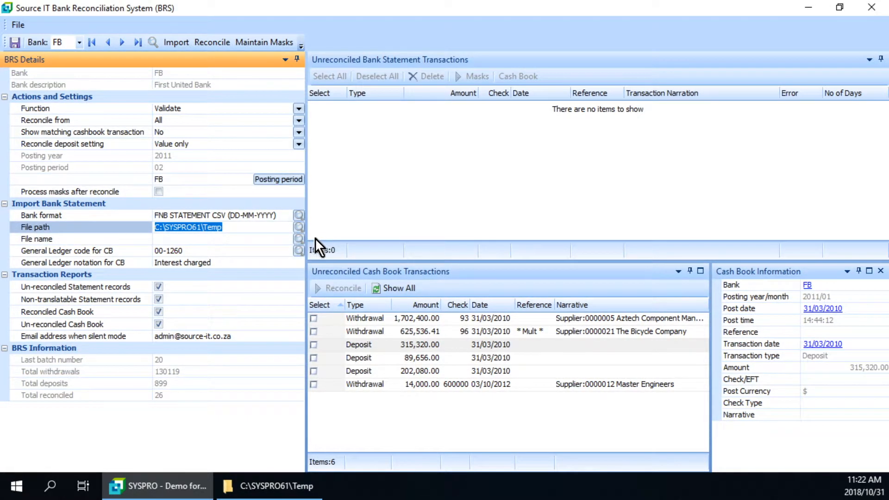
{"action": "left_click", "coordinate": [300, 239]}
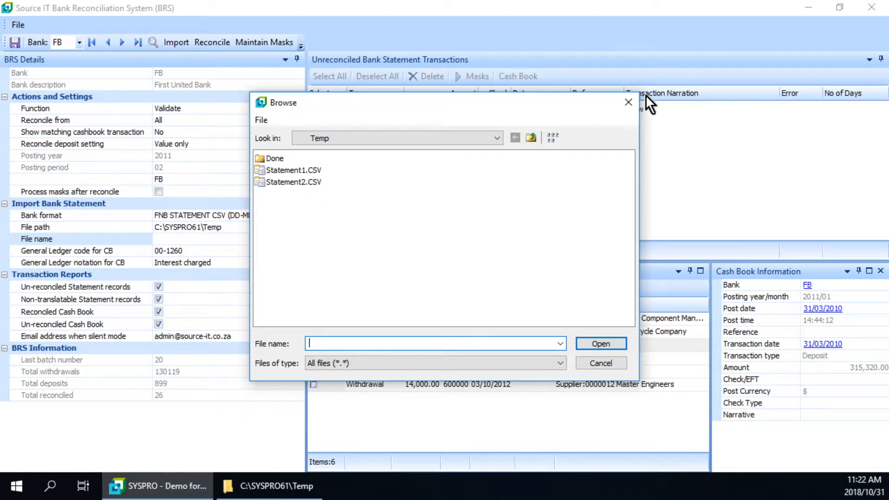
{"action": "left_click", "coordinate": [628, 102]}
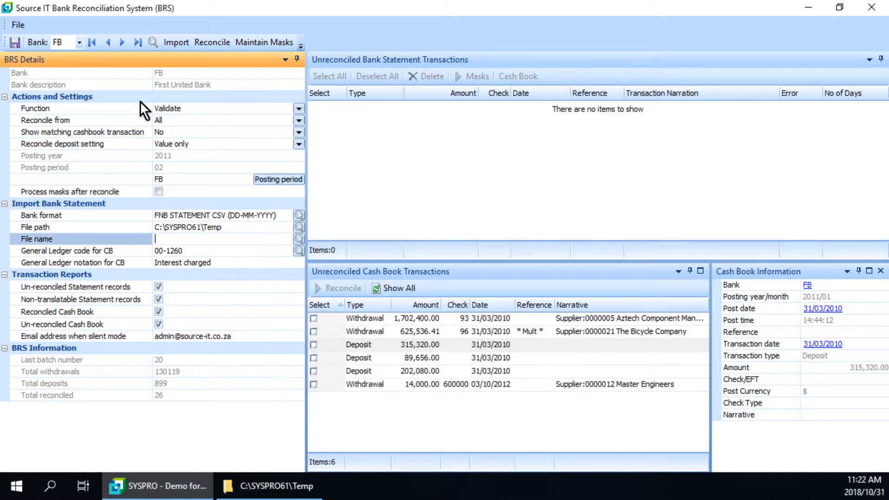
{"action": "left_click", "coordinate": [298, 108]}
{"action": "left_click", "coordinate": [298, 108]}
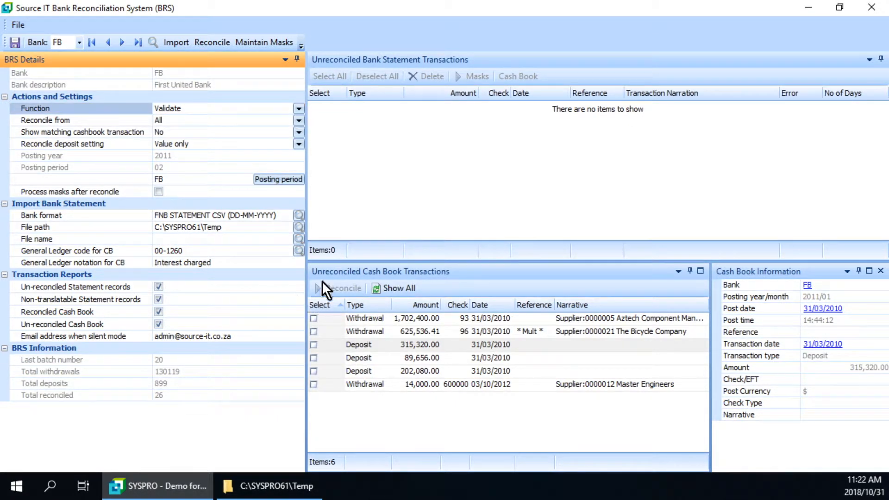
Look through the Done folder of processed statements in C:\SYSPRO61\Temp and close the file browser without choosing a file.
{"action": "left_click", "coordinate": [301, 240]}
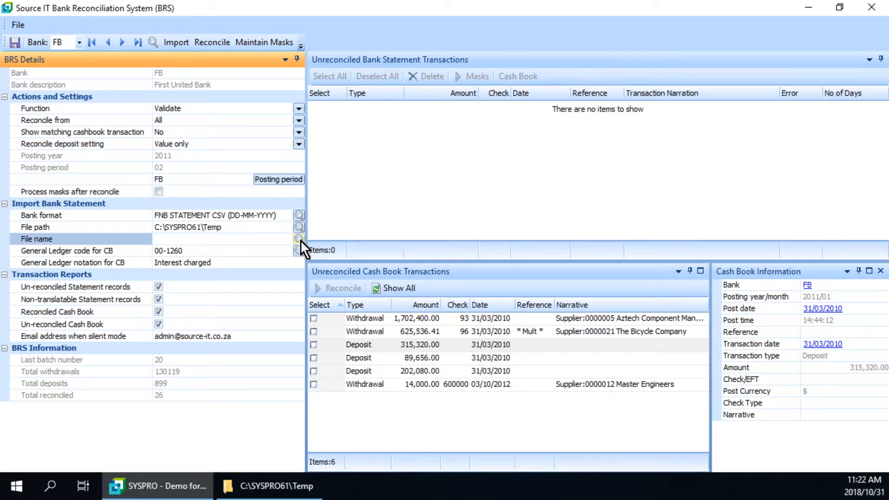
{"action": "left_click", "coordinate": [301, 239]}
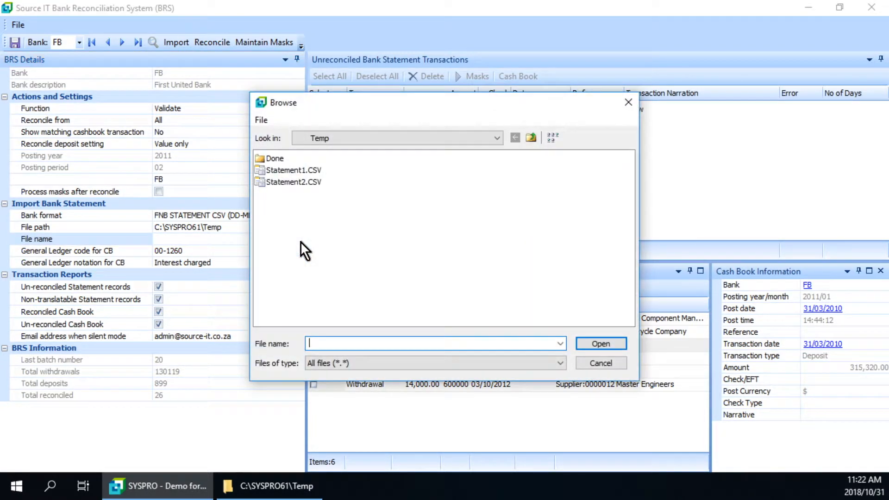
{"action": "double_click", "coordinate": [277, 161]}
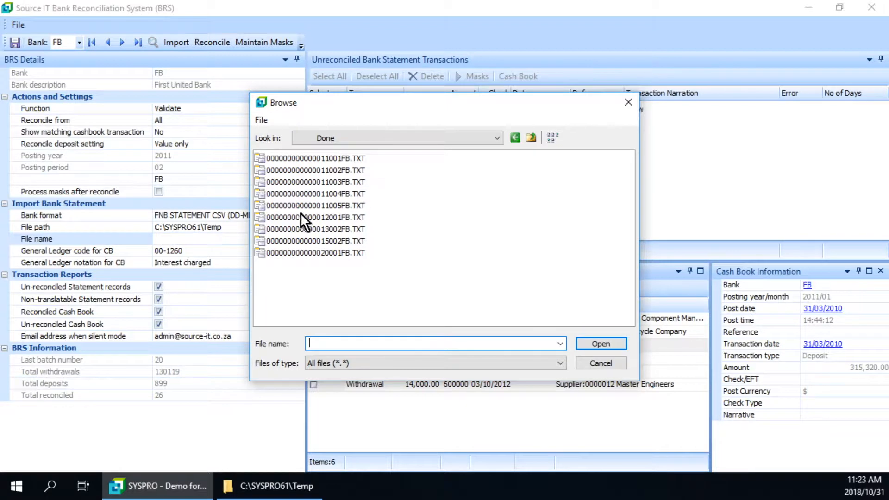
{"action": "left_click", "coordinate": [532, 138]}
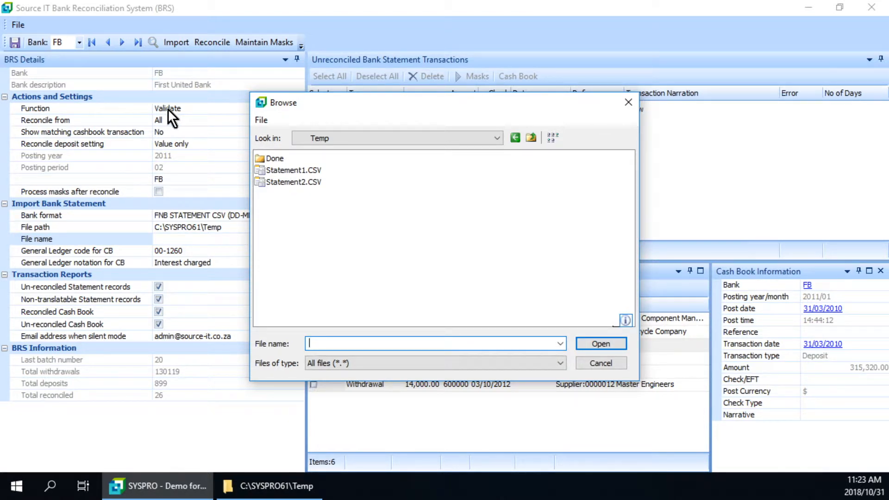
{"action": "left_click", "coordinate": [629, 102]}
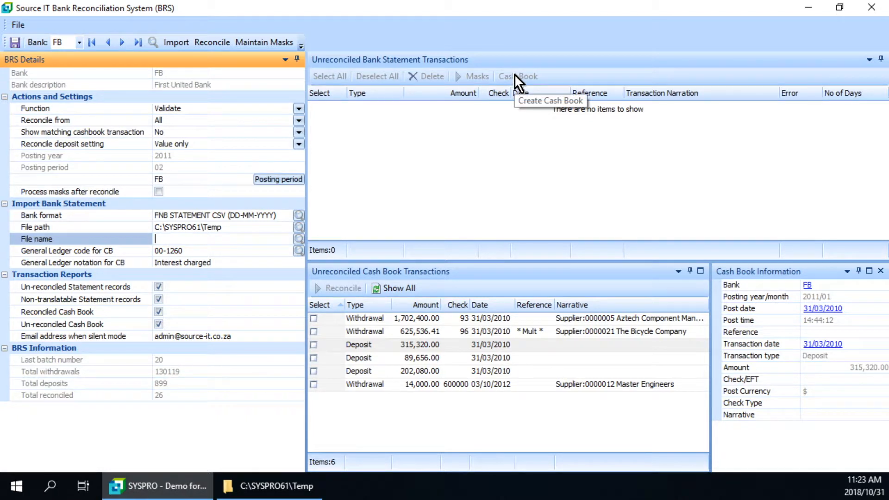
{"action": "left_click", "coordinate": [159, 299]}
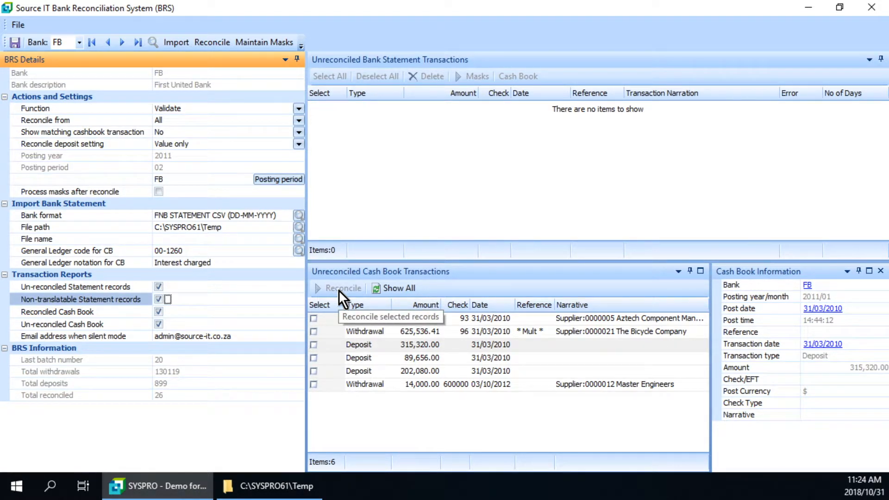
Set the reconciliation function to Process and choose Statement1.CSV as the bank statement file to import.
{"action": "left_click", "coordinate": [300, 109]}
{"action": "left_click", "coordinate": [175, 120]}
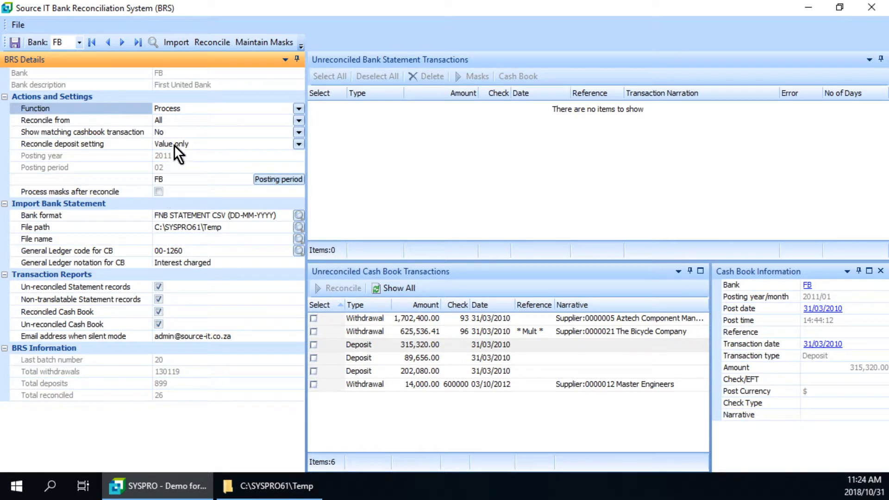
{"action": "left_click", "coordinate": [300, 239]}
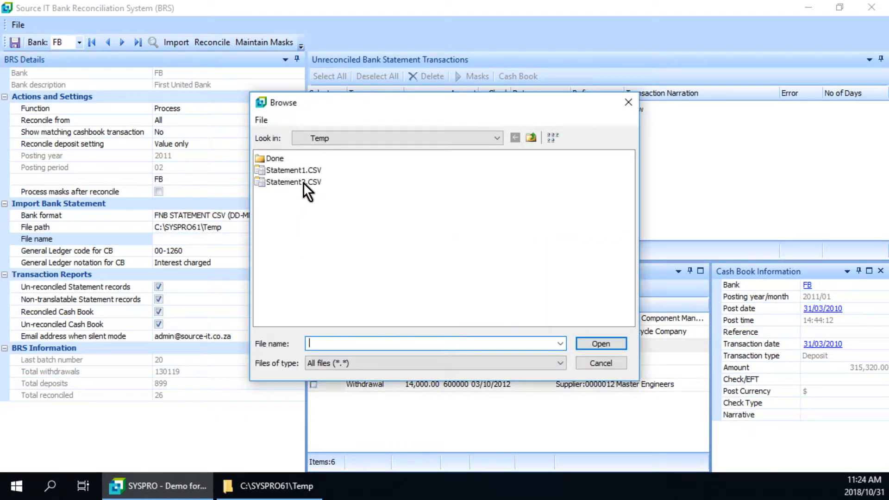
{"action": "double_click", "coordinate": [304, 170]}
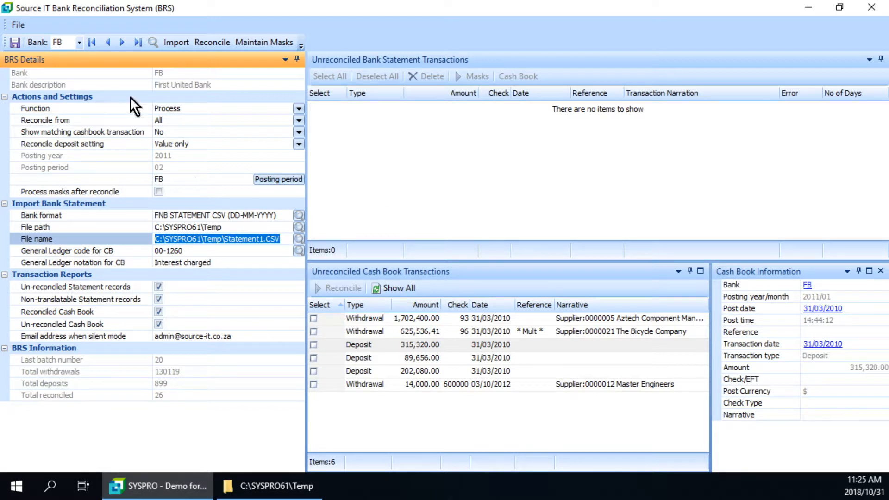
Import the chosen bank statement, review the import statistics and close them.
{"action": "left_click", "coordinate": [177, 44]}
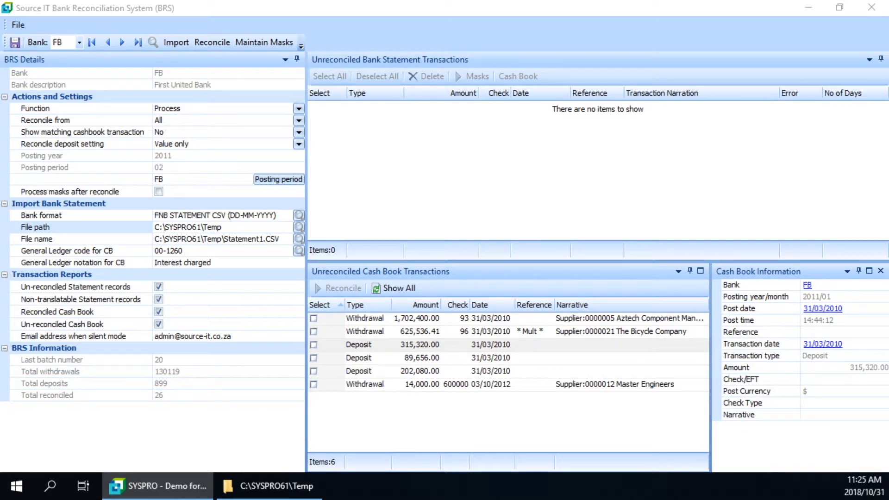
{"action": "left_click_drag", "start_coordinate": [275, 247], "coordinate": [392, 118]}
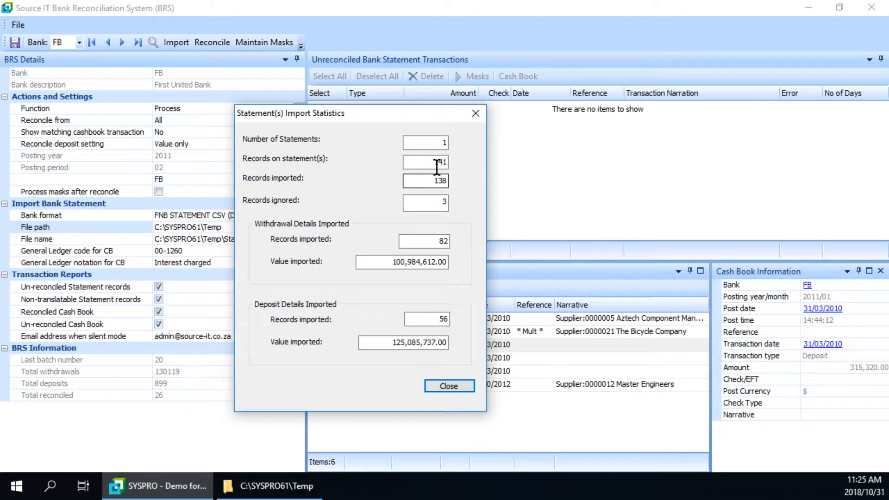
{"action": "left_click", "coordinate": [456, 386]}
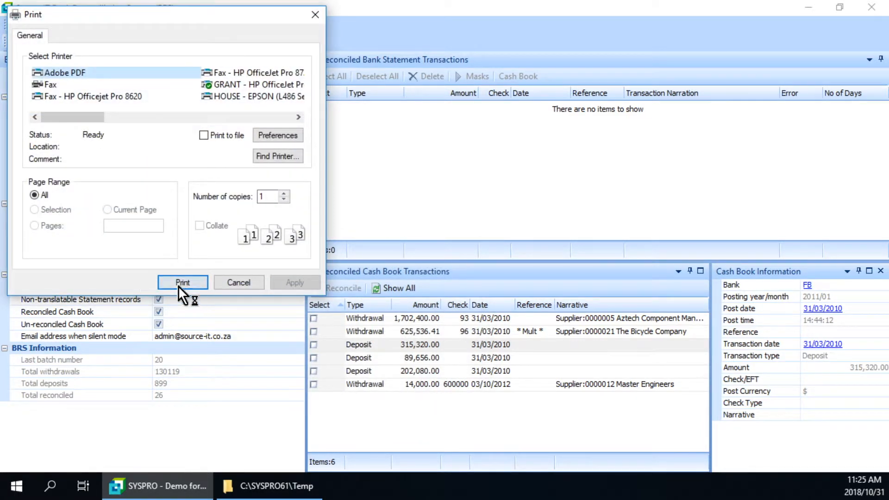
Output the statement rejections report to Adobe PDF, page through its preview to the closing totals and close it.
{"action": "left_click", "coordinate": [186, 283]}
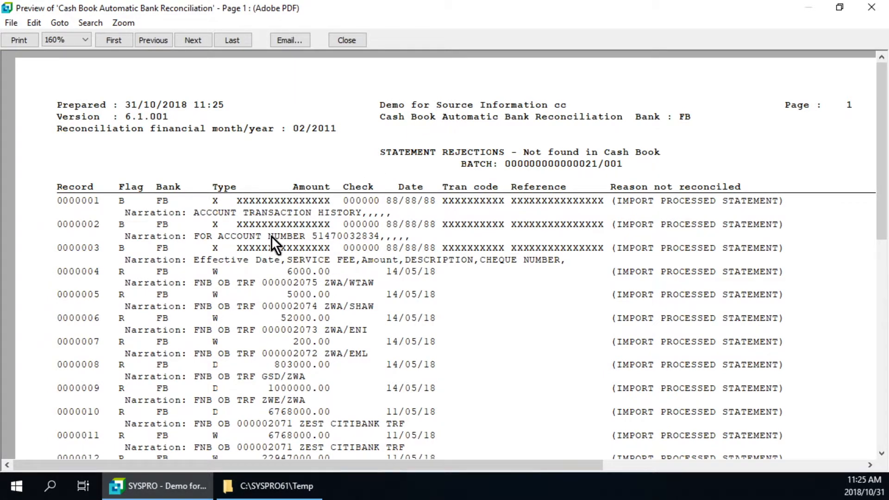
{"action": "left_click", "coordinate": [201, 42]}
{"action": "left_click", "coordinate": [201, 42]}
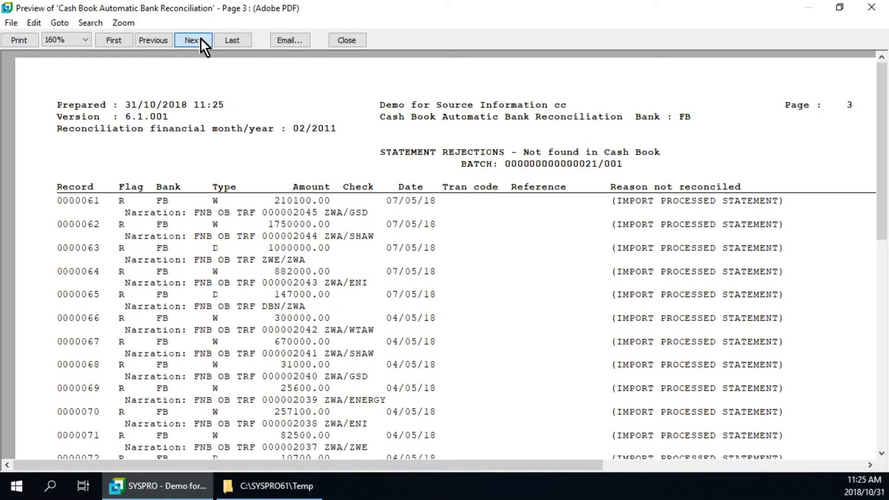
{"action": "left_click", "coordinate": [201, 41]}
{"action": "left_click", "coordinate": [201, 40]}
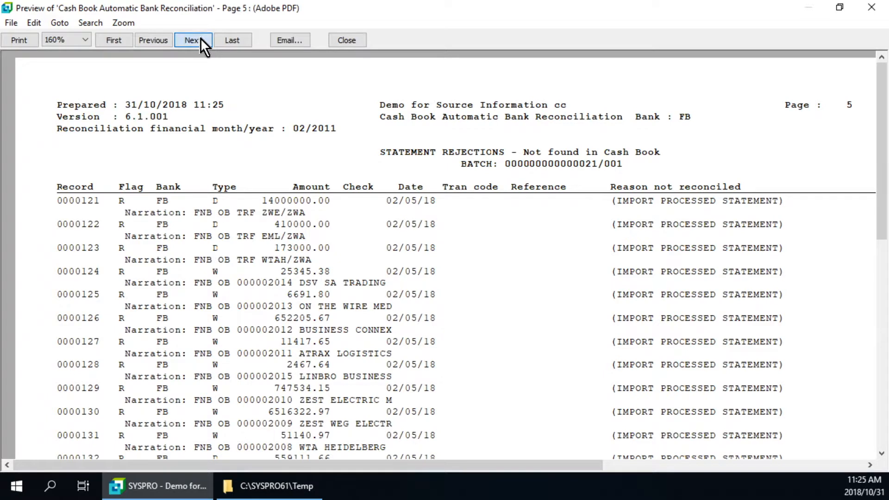
{"action": "left_click", "coordinate": [236, 40]}
{"action": "left_click", "coordinate": [883, 444]}
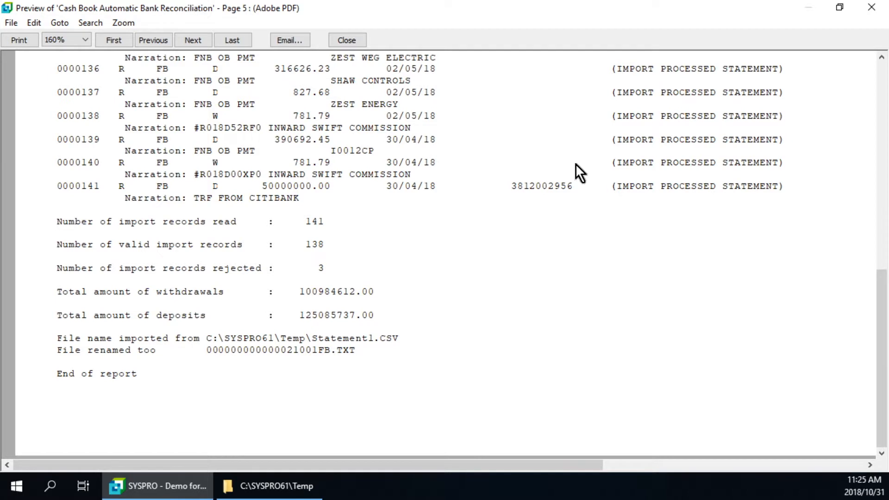
{"action": "left_click", "coordinate": [361, 44]}
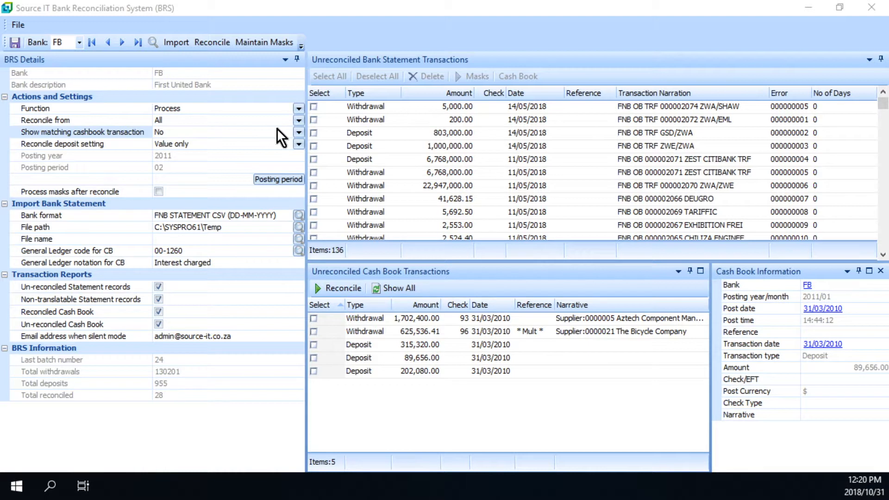
With matching cash book transactions set to No, select the 1,000,000.00 deposit and the 5,692.50 withdrawal on the statement to compare the cash book list.
{"action": "left_click", "coordinate": [299, 133]}
{"action": "left_click", "coordinate": [303, 132]}
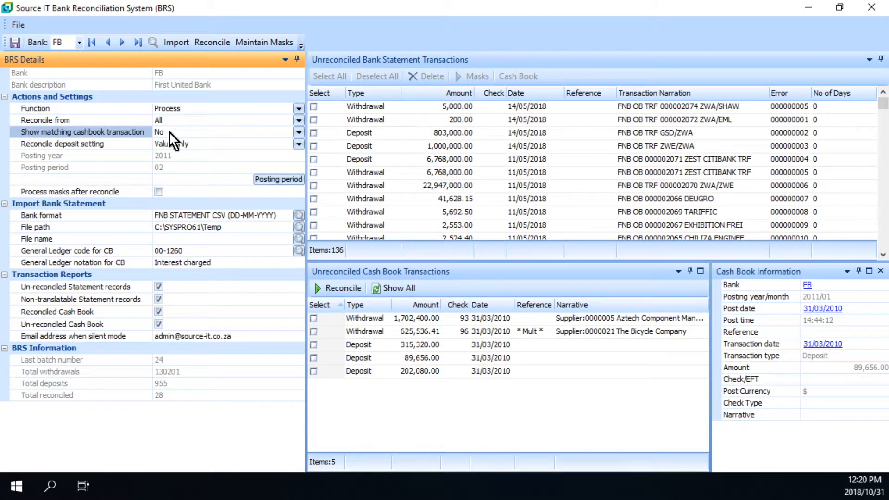
{"action": "left_click", "coordinate": [373, 146]}
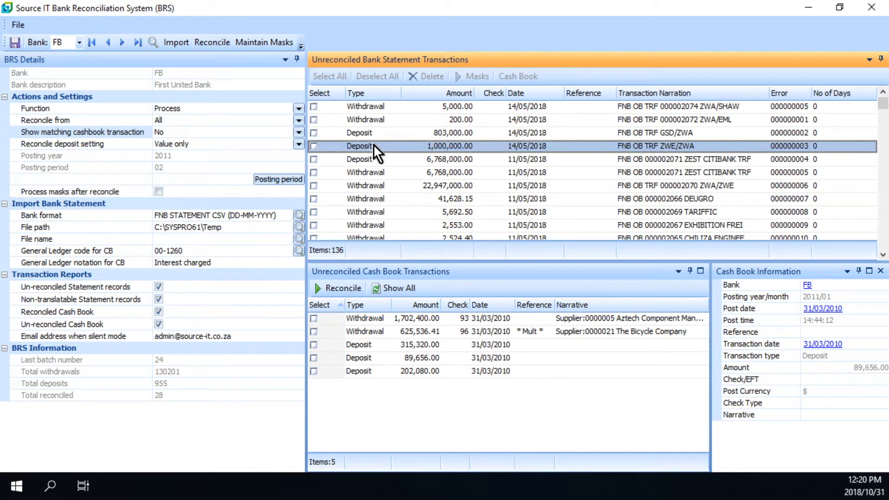
{"action": "left_click", "coordinate": [381, 212]}
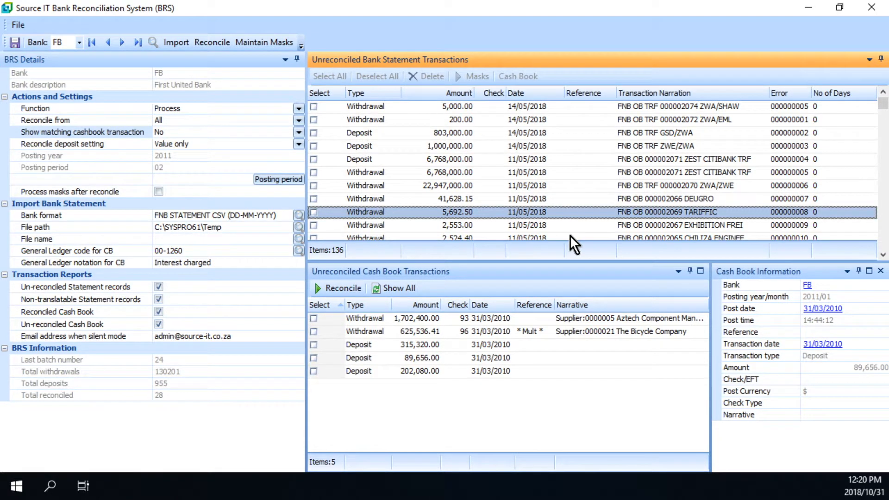
Set Show matching cashbook transaction to Yes and select the 6,768,000.00 deposit in the bank statement list.
{"action": "left_click", "coordinate": [300, 133]}
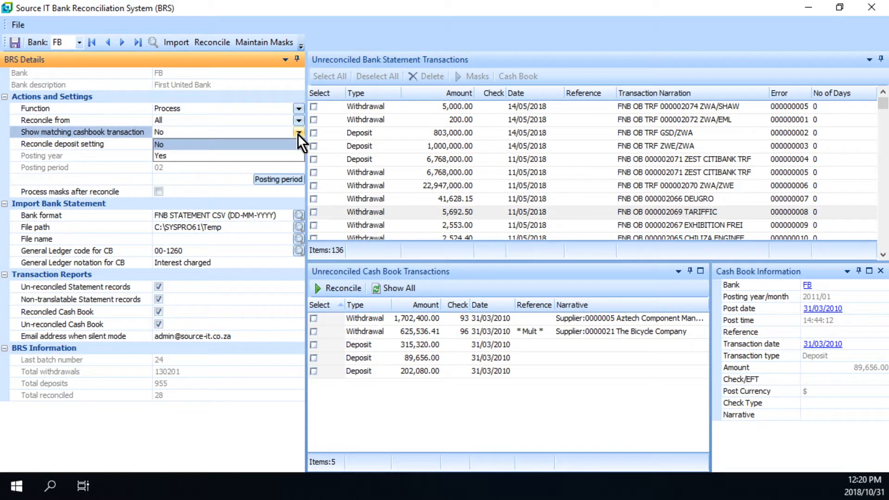
{"action": "left_click", "coordinate": [159, 156]}
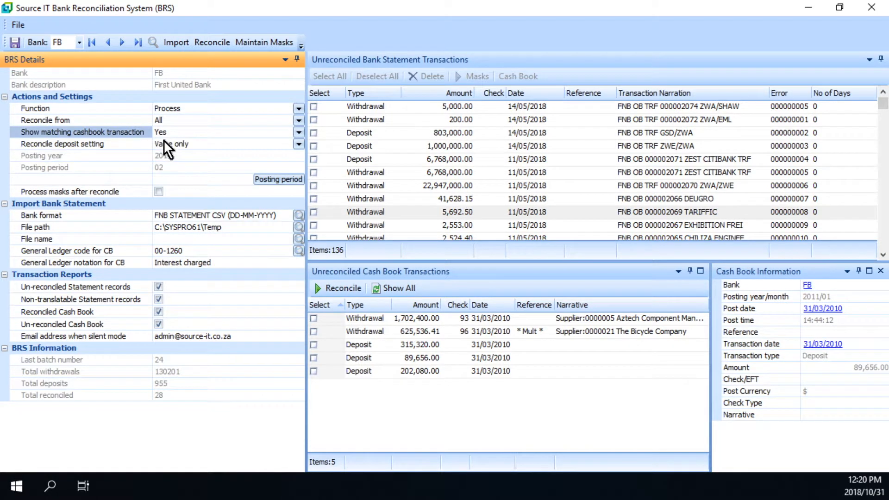
{"action": "left_click", "coordinate": [455, 161]}
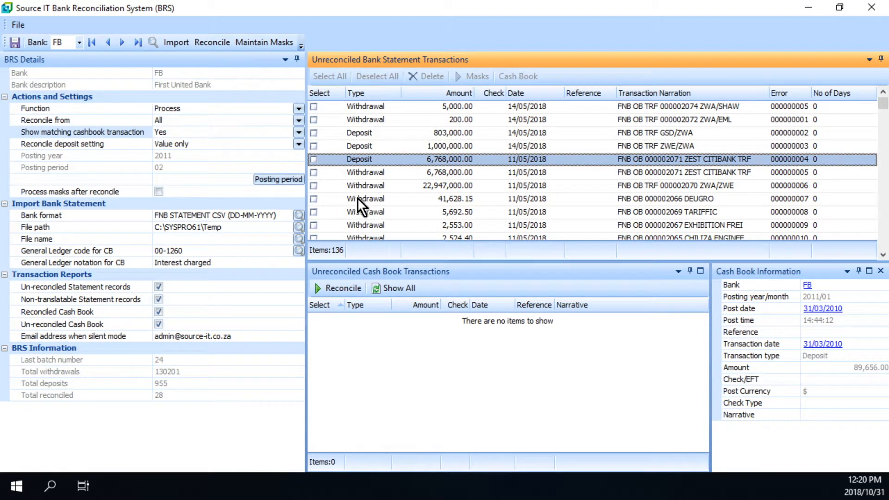
Show all cash book transactions, mark The Bicycle Company withdrawal and unmark the 6,768,000.00 statement deposit.
{"action": "left_click", "coordinate": [395, 288]}
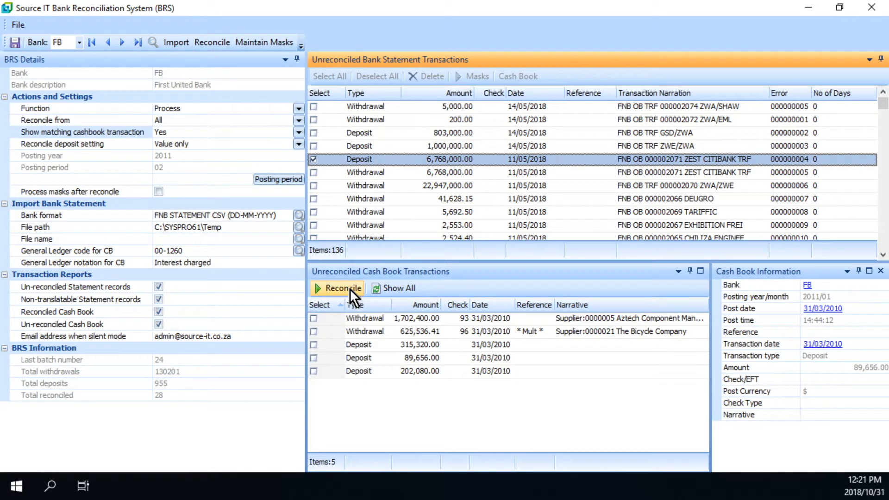
{"action": "left_click", "coordinate": [315, 331]}
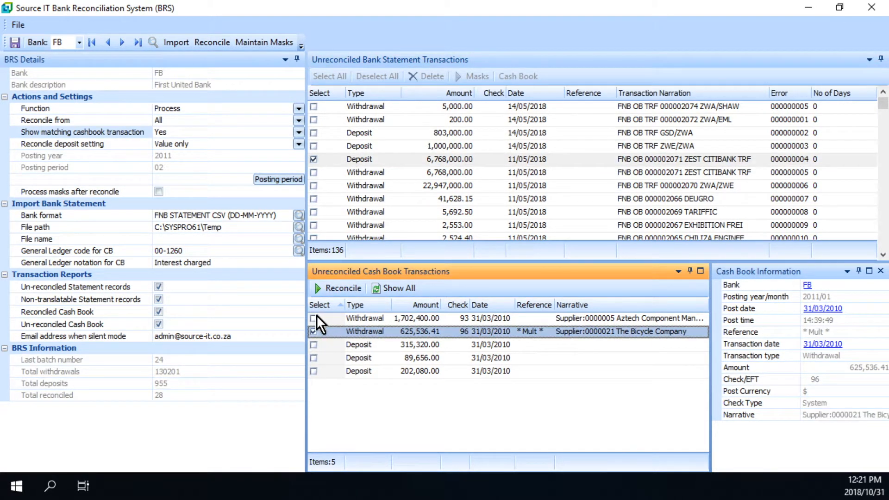
{"action": "left_click", "coordinate": [313, 160]}
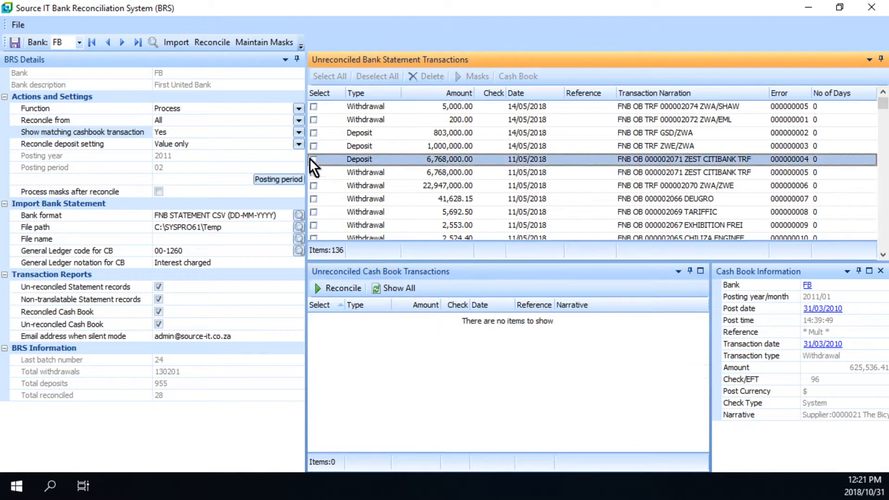
Set Show matching cashbook transaction back to No and show all unreconciled cash book transactions.
{"action": "left_click", "coordinate": [169, 132]}
{"action": "left_click", "coordinate": [298, 132]}
{"action": "left_click", "coordinate": [168, 144]}
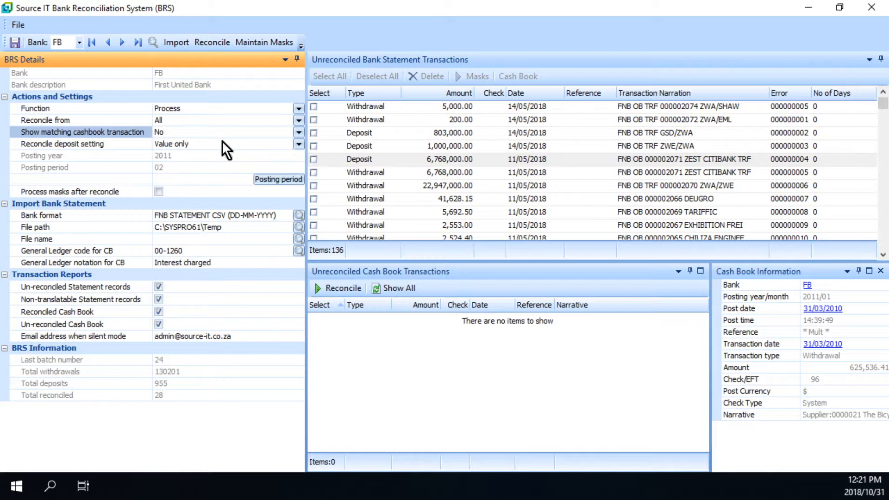
{"action": "left_click", "coordinate": [408, 288]}
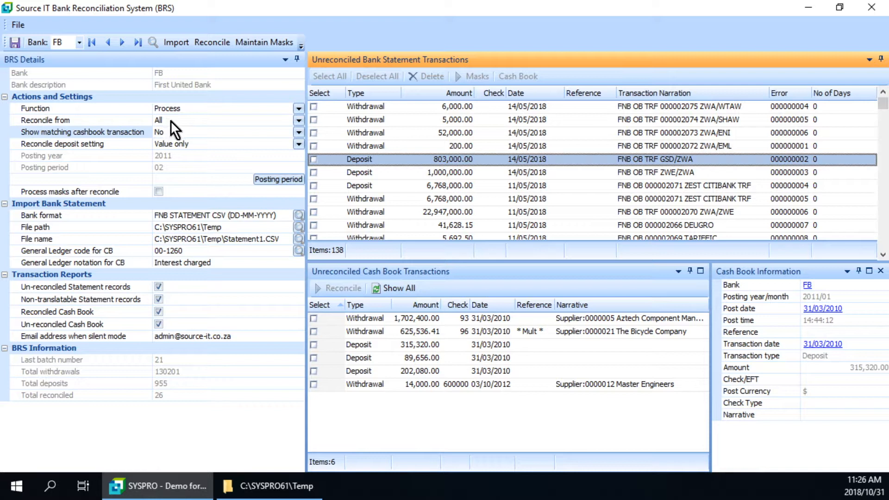
Set Reconcile from to Previously unreconciled state, run the reconciliation and accept its summary.
{"action": "left_click", "coordinate": [299, 121]}
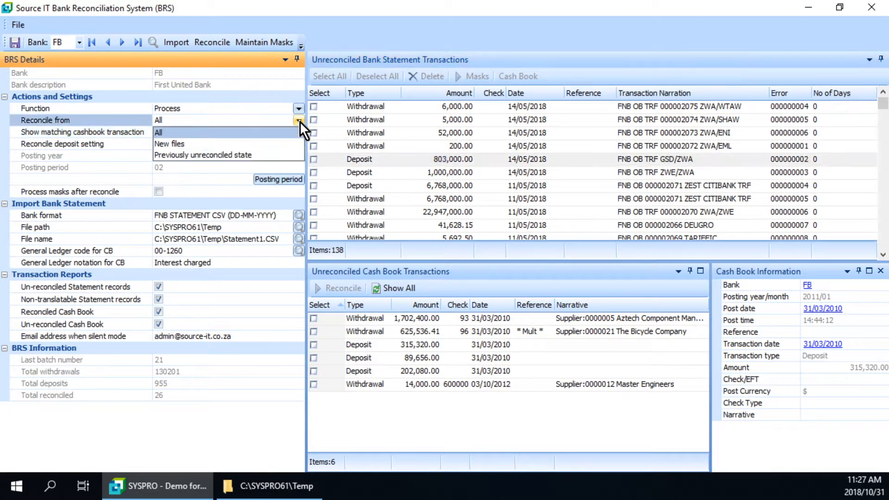
{"action": "left_click", "coordinate": [198, 156]}
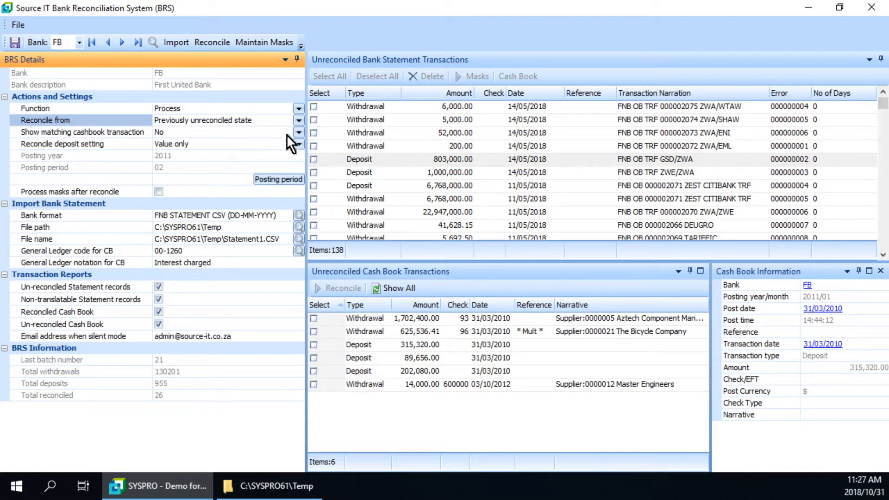
{"action": "left_click", "coordinate": [209, 42]}
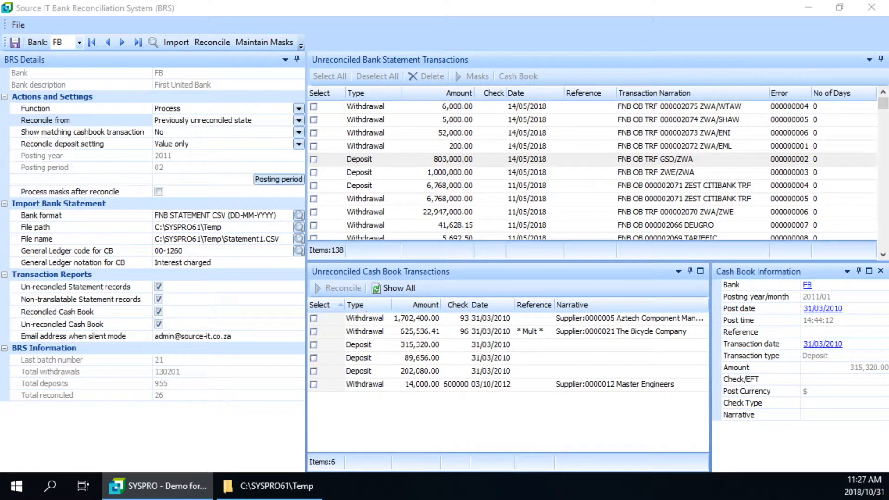
{"action": "left_click_drag", "start_coordinate": [1, 207], "coordinate": [503, 104]}
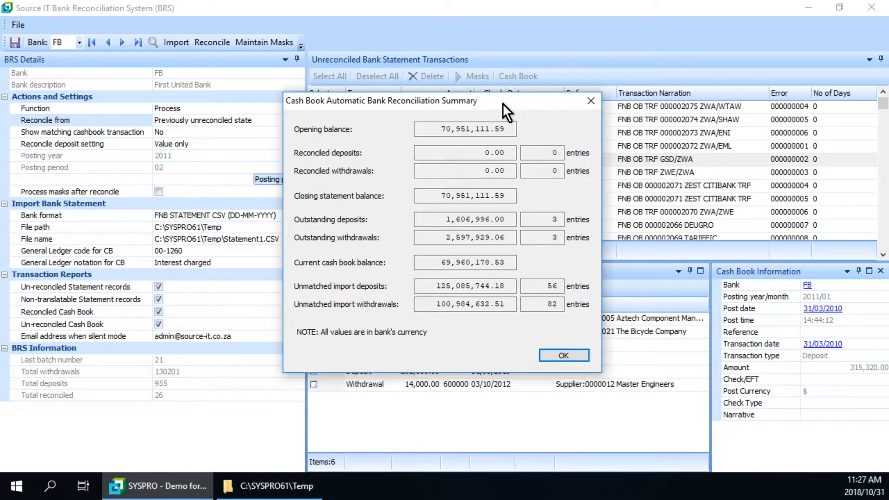
{"action": "left_click", "coordinate": [563, 355]}
Output the reconciliation report and page through the statement rejections to the un-reconciled cash book section.
{"action": "left_click", "coordinate": [188, 282]}
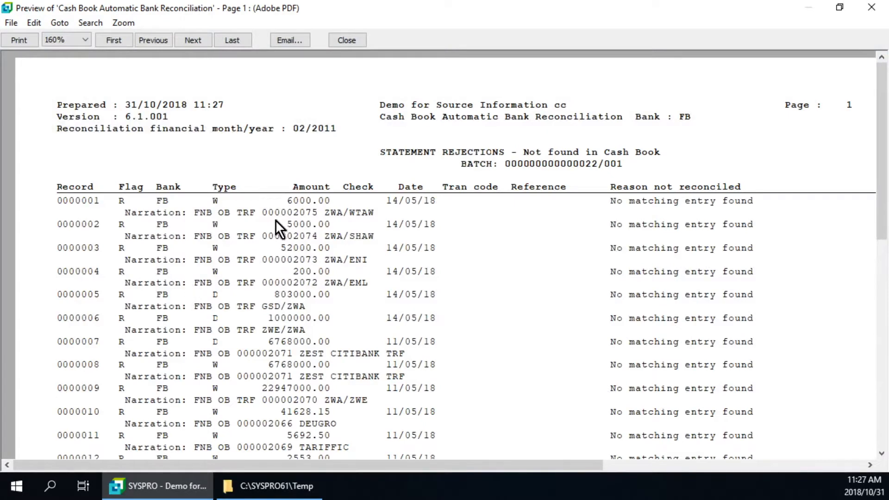
{"action": "left_click", "coordinate": [193, 41]}
{"action": "left_click", "coordinate": [194, 41]}
{"action": "left_click", "coordinate": [193, 42]}
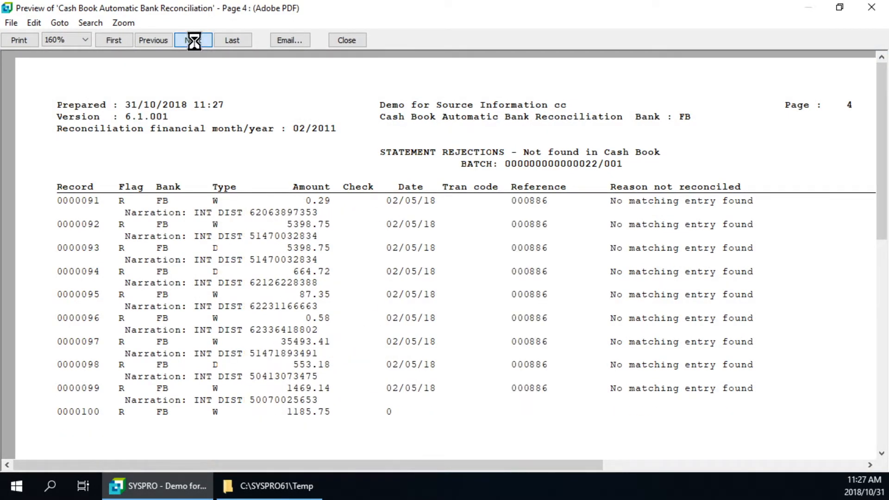
{"action": "left_click", "coordinate": [194, 42]}
{"action": "left_click", "coordinate": [194, 40]}
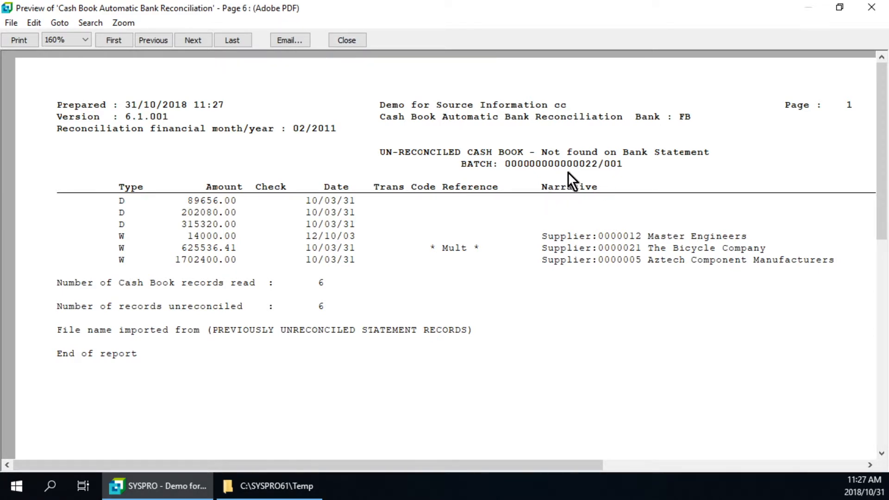
Leave the report preview, create a cash book entry from the 6,000.00 statement withdrawal ZWA/WTAW and dismiss the creation statistics.
{"action": "left_click", "coordinate": [348, 41]}
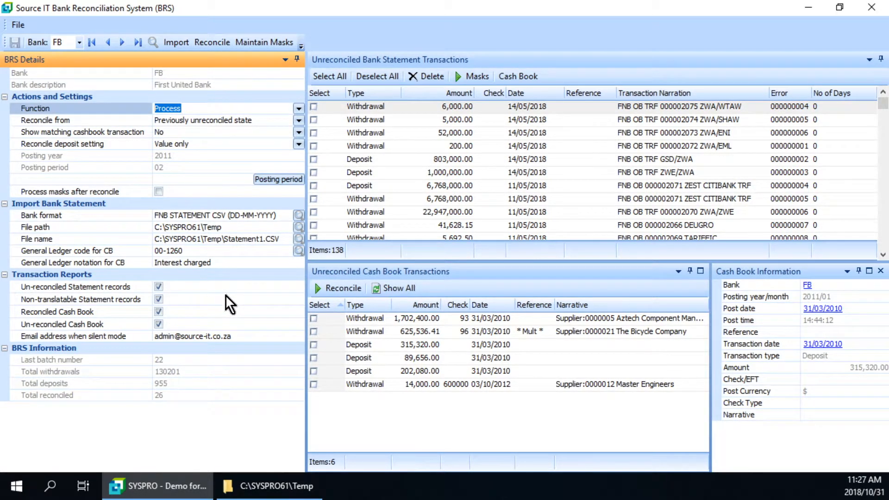
{"action": "left_click", "coordinate": [370, 105]}
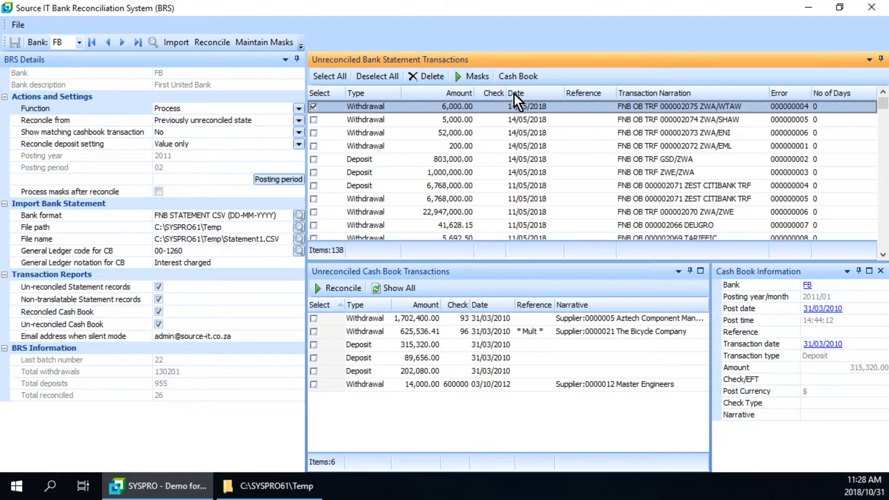
{"action": "left_click", "coordinate": [515, 76]}
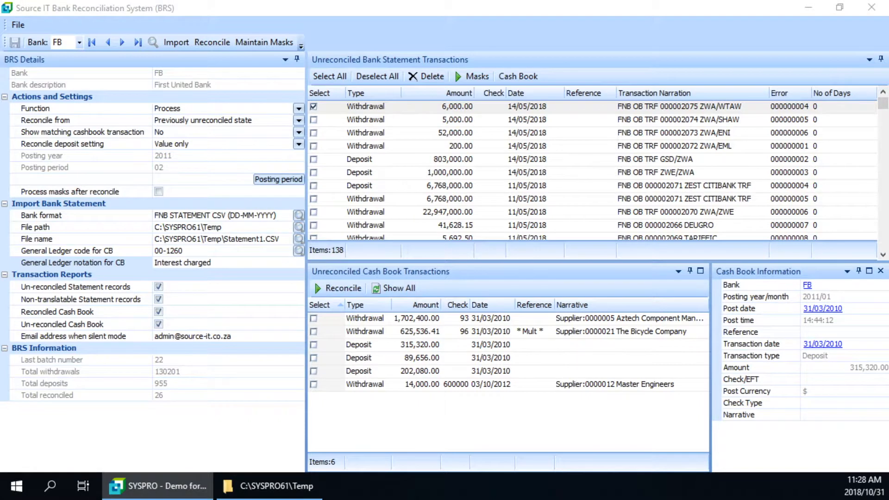
{"action": "left_click_drag", "start_coordinate": [20, 183], "coordinate": [527, 156]}
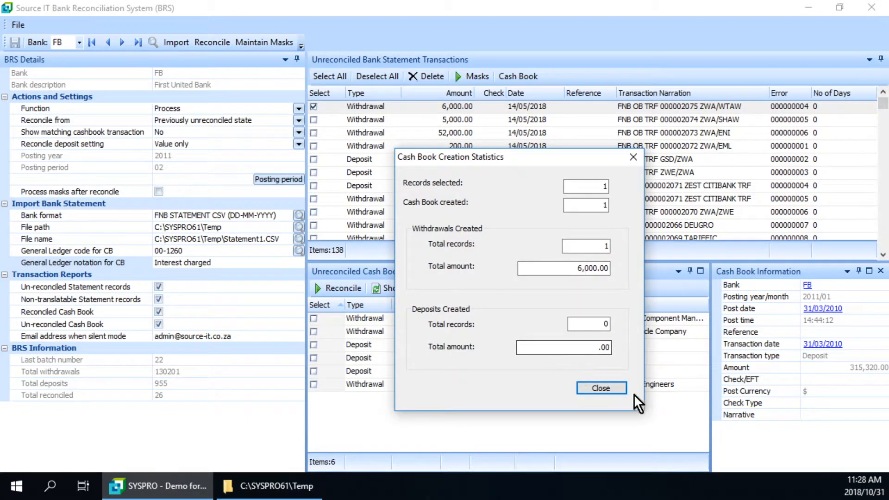
{"action": "left_click", "coordinate": [612, 388]}
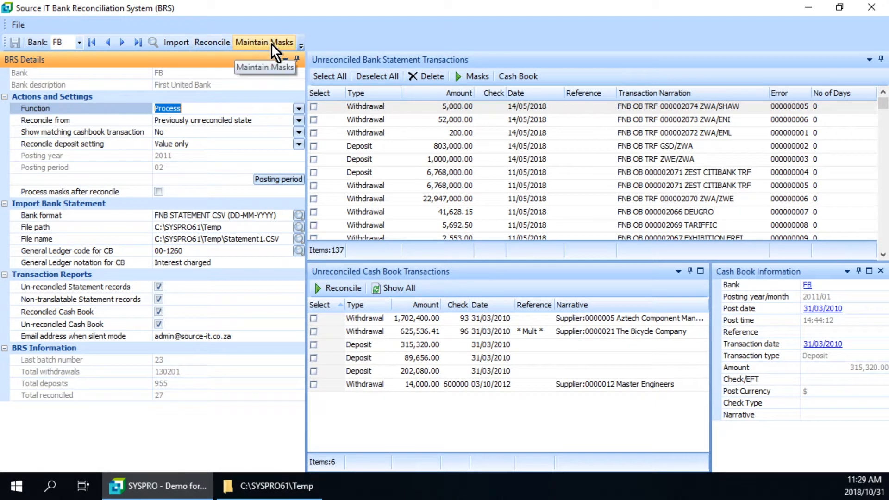
Set Function to Validate and Reconcile from to All, and try to run the reconciliation.
{"action": "left_click", "coordinate": [299, 109]}
{"action": "left_click", "coordinate": [178, 133]}
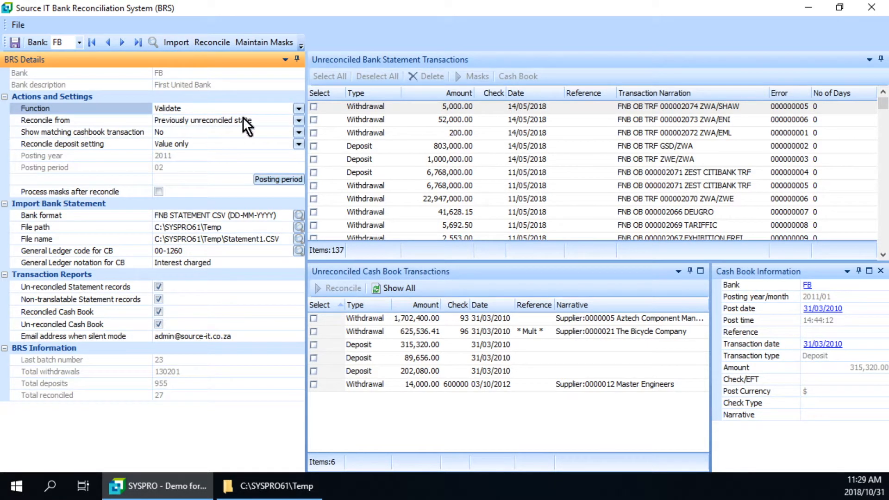
{"action": "left_click", "coordinate": [300, 120]}
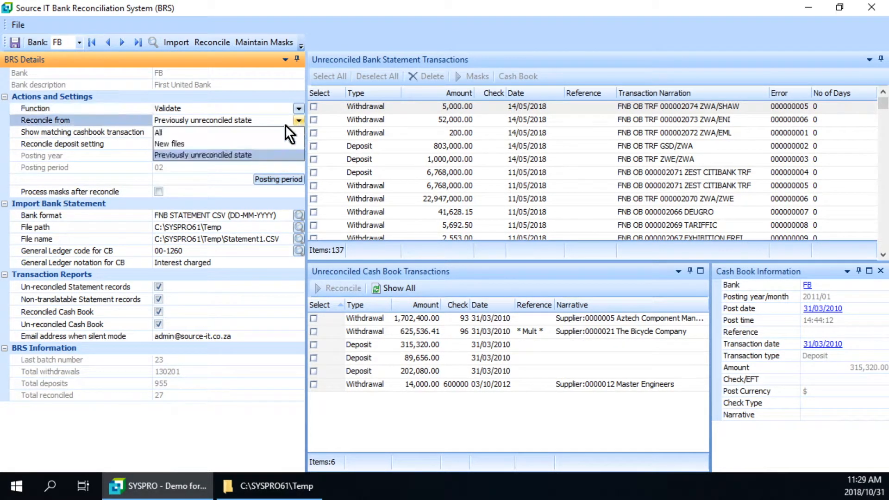
{"action": "left_click", "coordinate": [176, 134]}
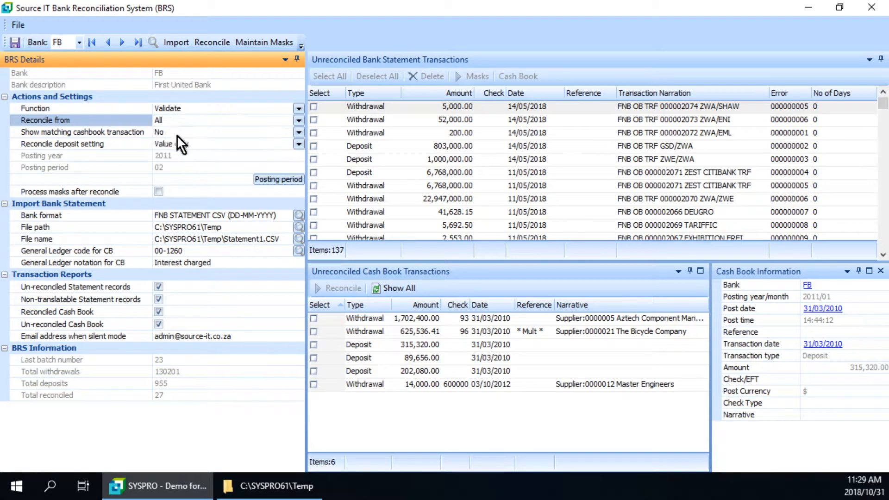
{"action": "left_click", "coordinate": [206, 44]}
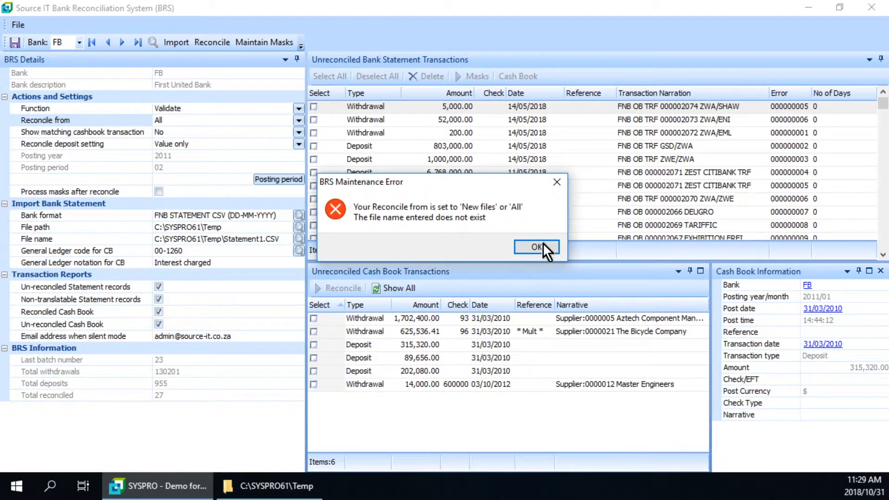
{"action": "left_click", "coordinate": [536, 247]}
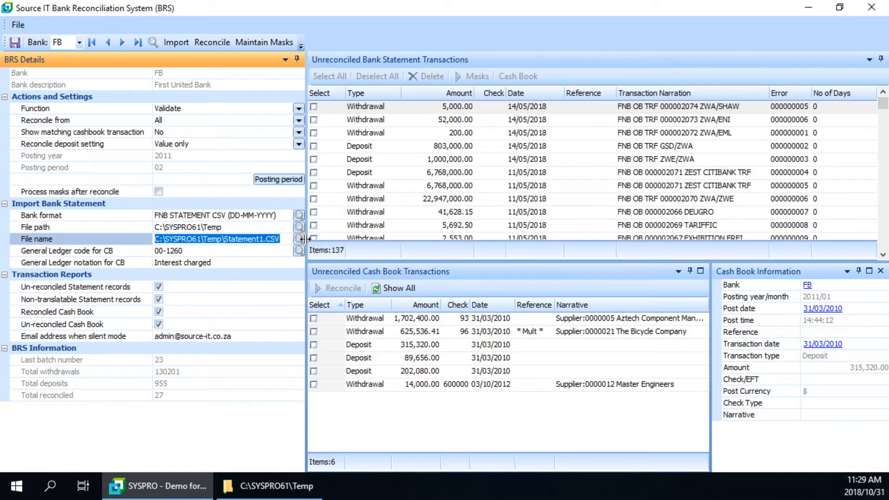
Look through the Temp folder and its Done subfolder for statement files, and clear the import file name.
{"action": "left_click", "coordinate": [303, 241]}
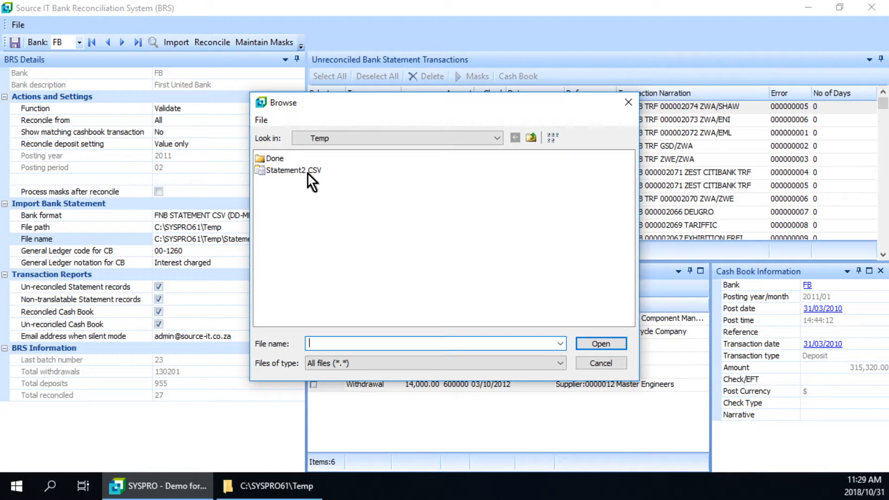
{"action": "double_click", "coordinate": [280, 159]}
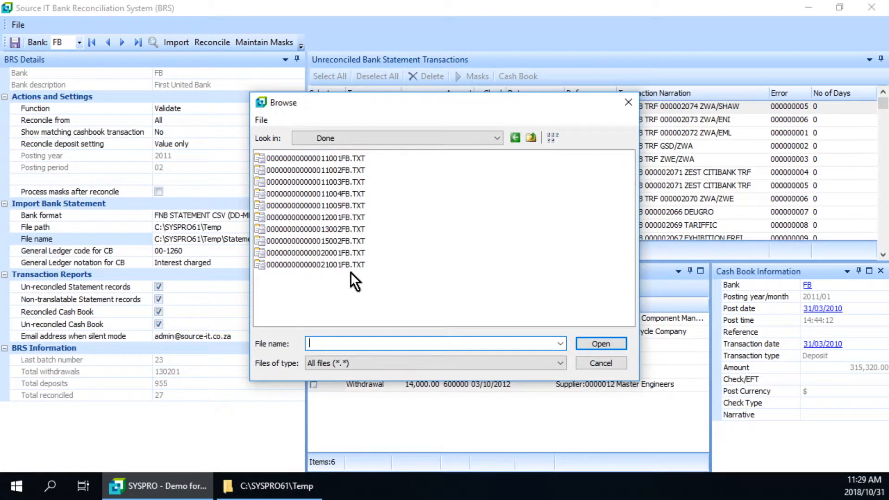
{"action": "left_click", "coordinate": [629, 100]}
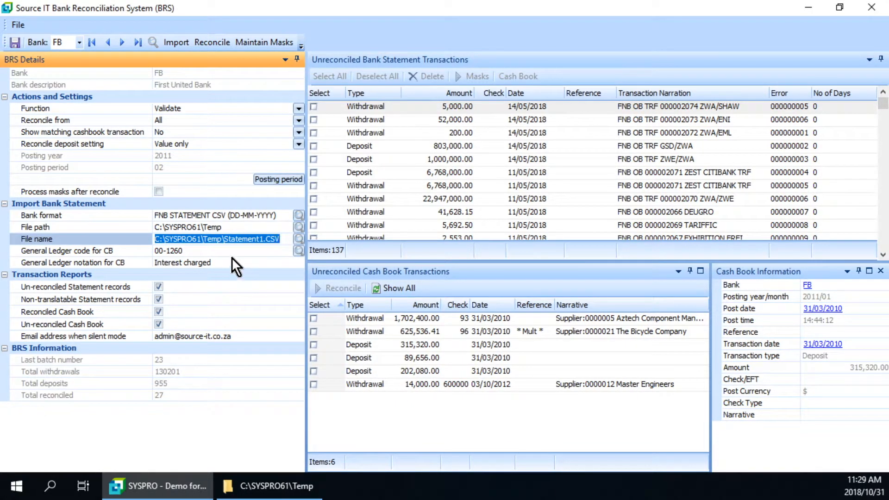
{"action": "key", "text": "Delete"}
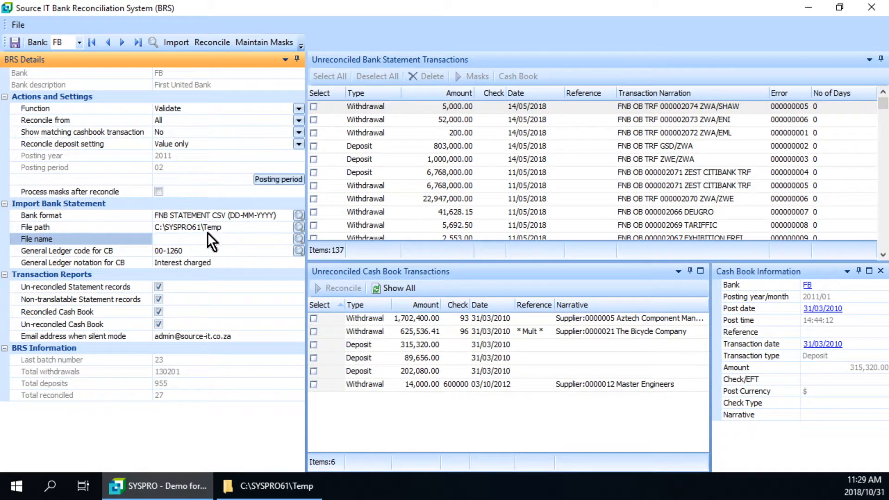
{"action": "left_click", "coordinate": [298, 227]}
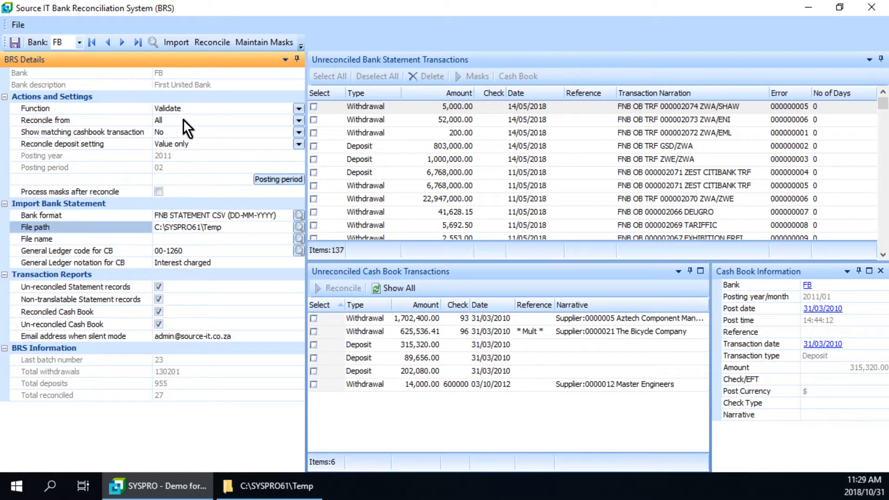
Run the validation for all statement records, preview its report and check the final un-reconciled cash book page.
{"action": "left_click", "coordinate": [212, 41]}
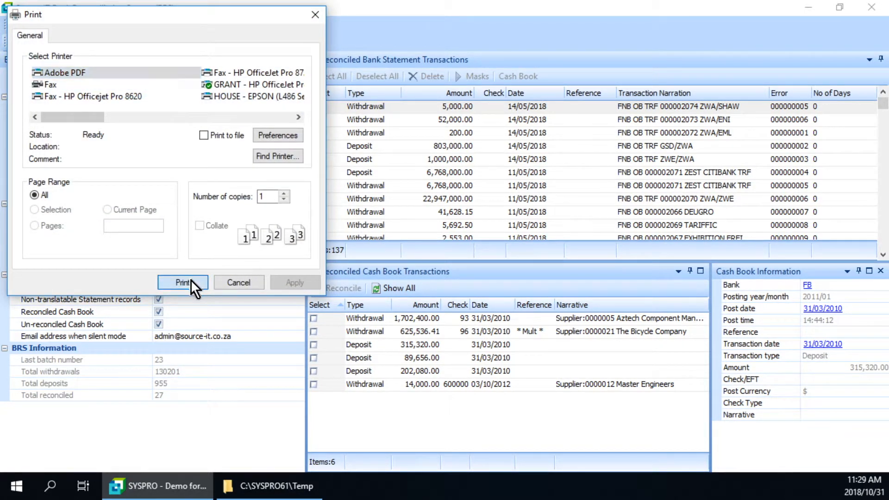
{"action": "left_click", "coordinate": [190, 281]}
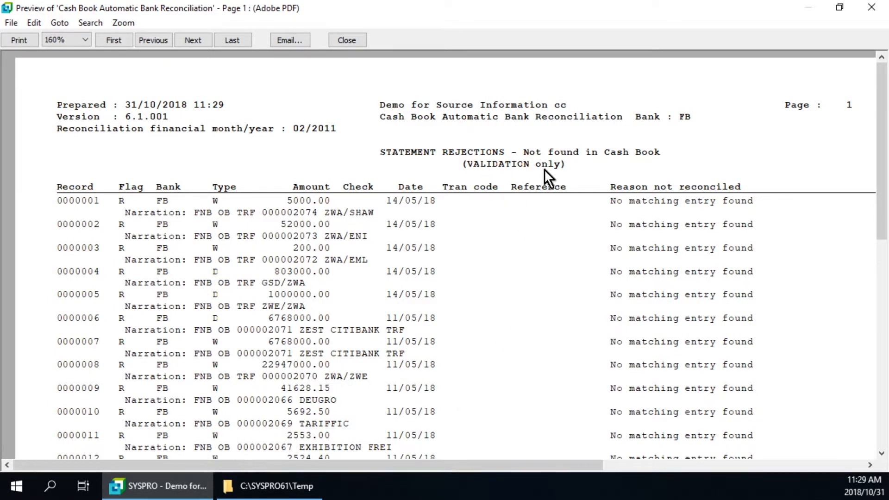
{"action": "left_click", "coordinate": [230, 40]}
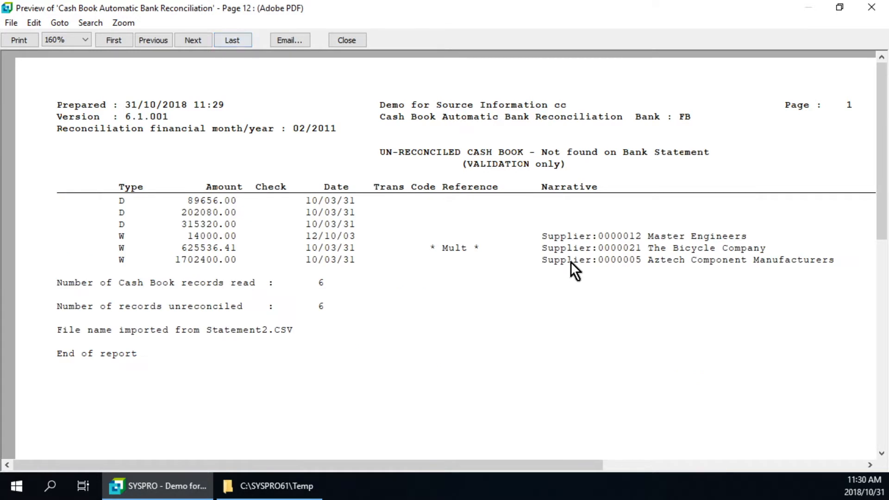
{"action": "left_click", "coordinate": [358, 42]}
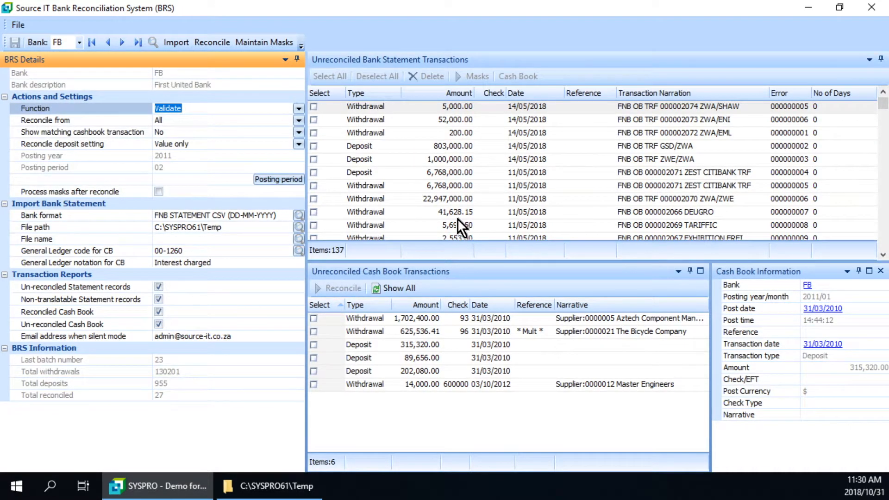
Set Function back to Process, save the bank's settings and exit the reconciliation program.
{"action": "left_click", "coordinate": [298, 108]}
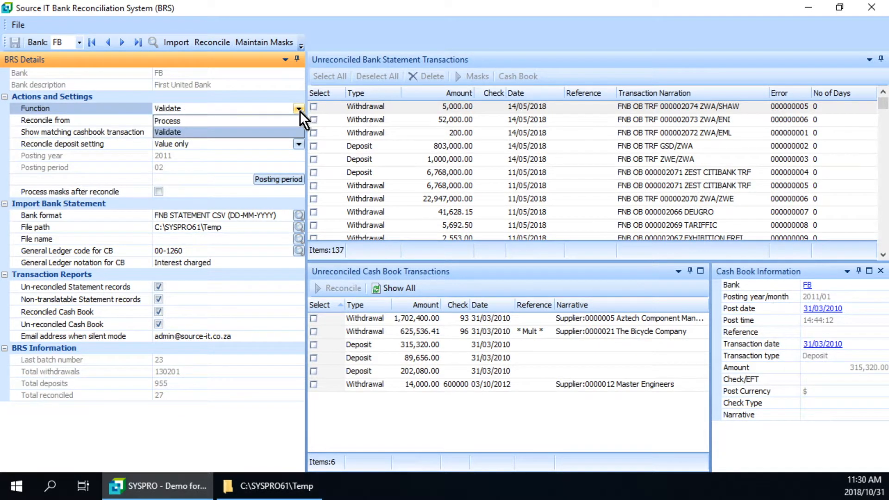
{"action": "left_click", "coordinate": [185, 123]}
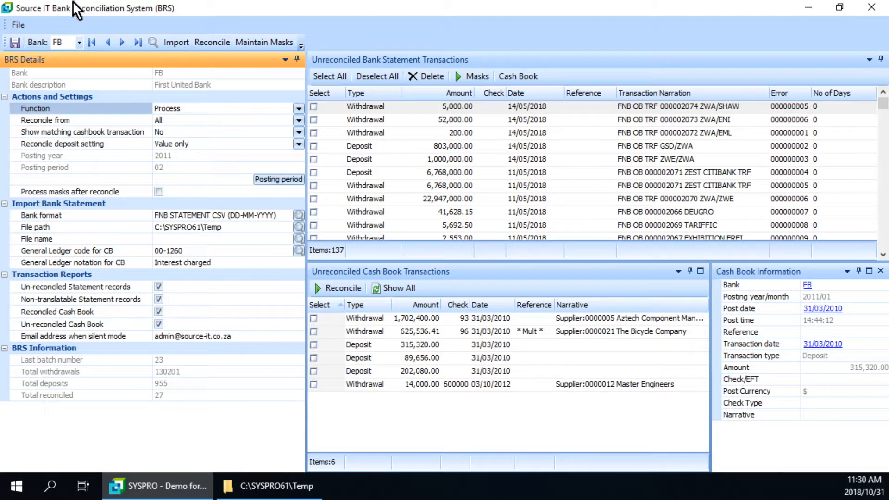
{"action": "left_click", "coordinate": [15, 45]}
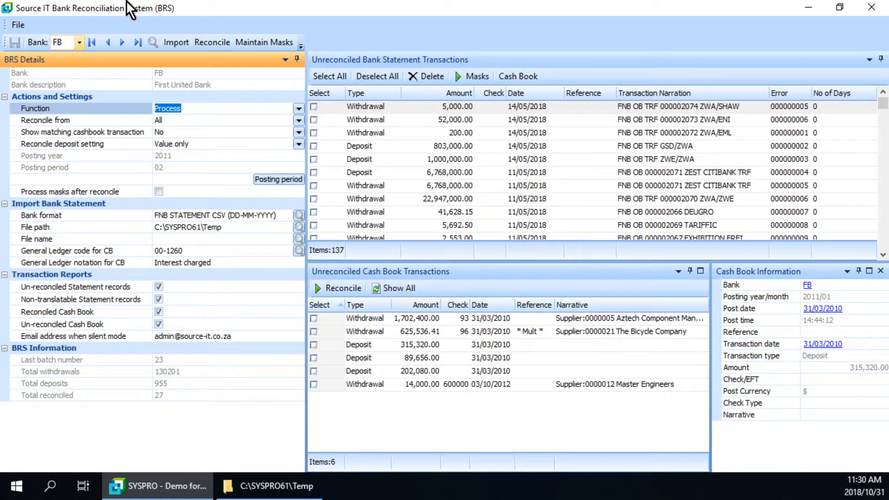
{"action": "left_click", "coordinate": [872, 7]}
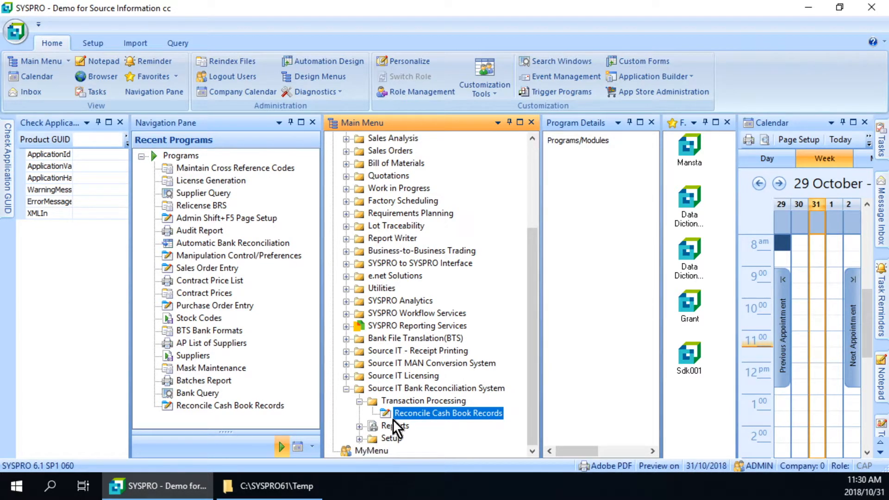
{"action": "left_click", "coordinate": [16, 30]}
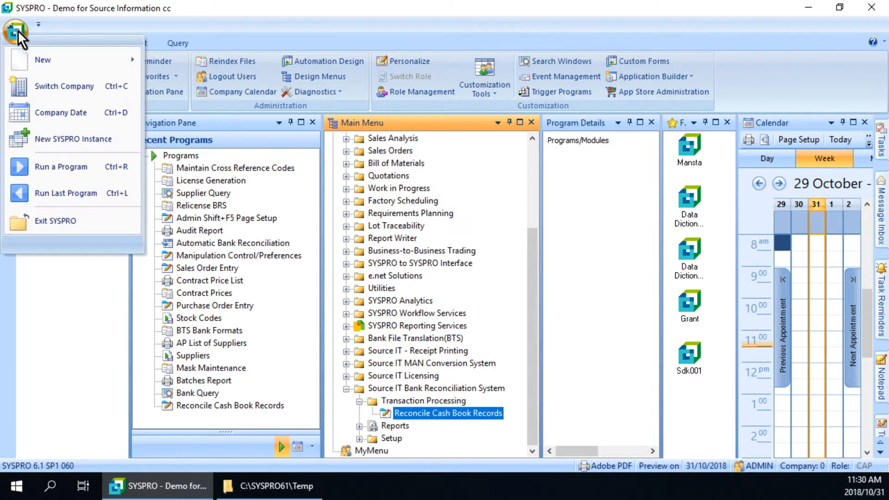
{"action": "left_click", "coordinate": [66, 168]}
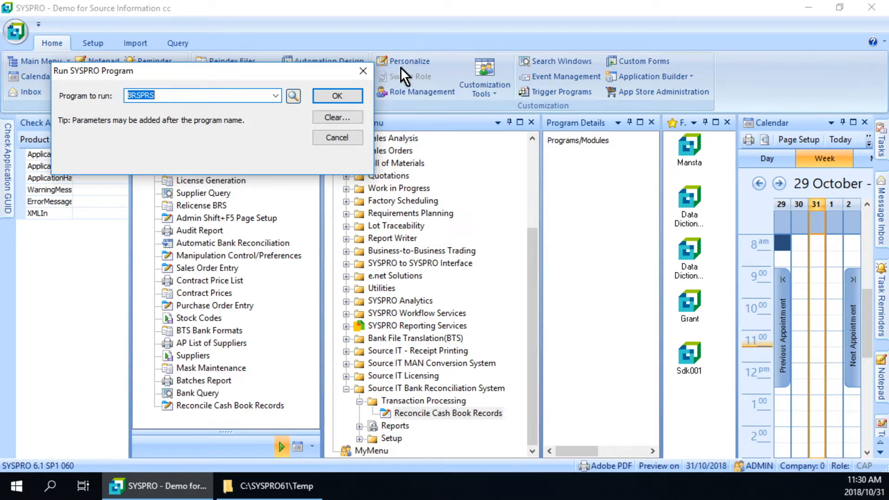
{"action": "left_click", "coordinate": [371, 75]}
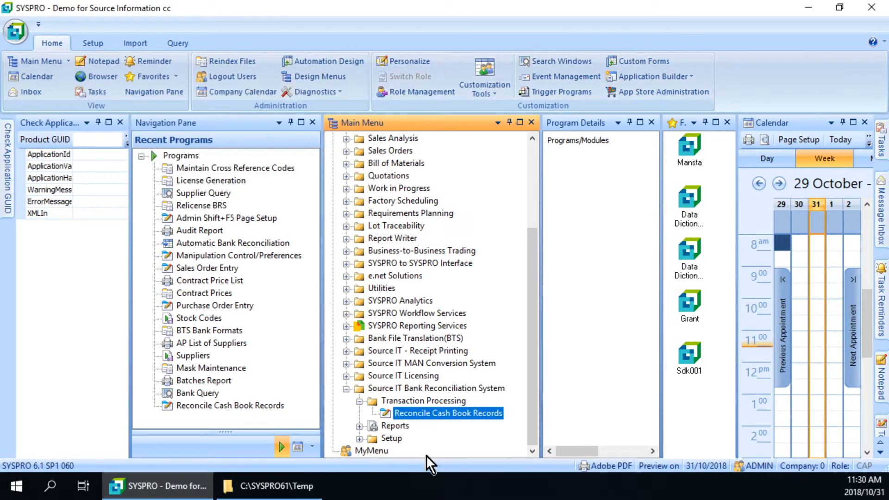
Open the bank reconciliation system's Batches Report and enter batch 22.
{"action": "left_click", "coordinate": [360, 426]}
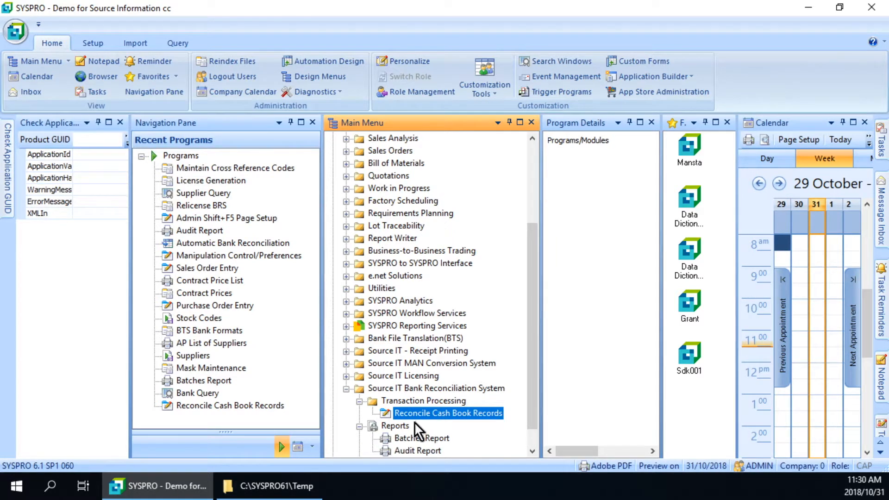
{"action": "double_click", "coordinate": [420, 414]}
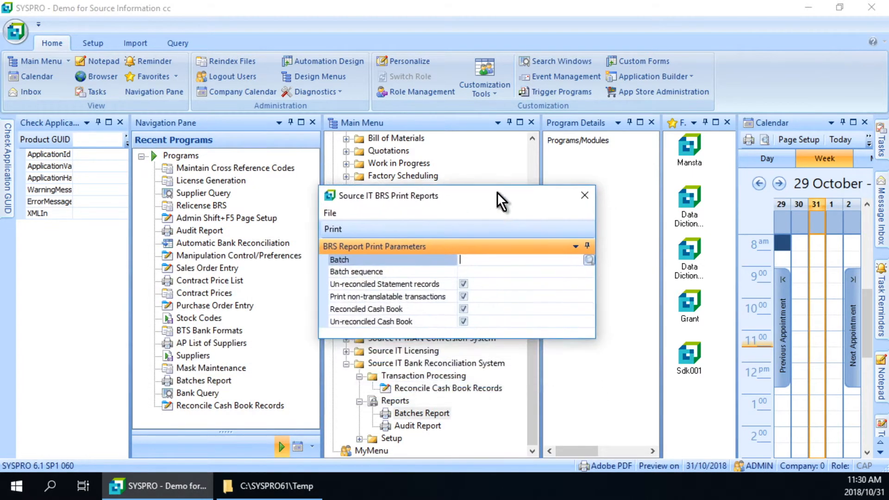
{"action": "type", "text": "22"}
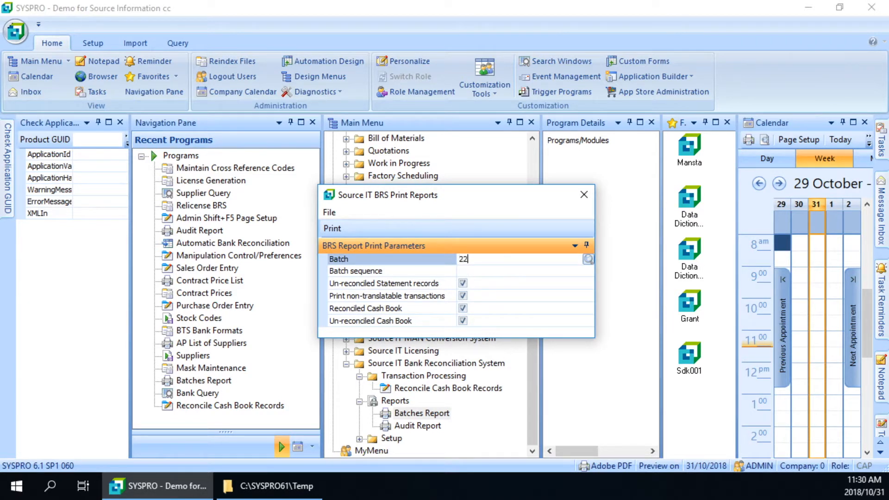
{"action": "key", "text": "Tab"}
Look up the list of existing BRS batches and close it without choosing one.
{"action": "left_click", "coordinate": [593, 260]}
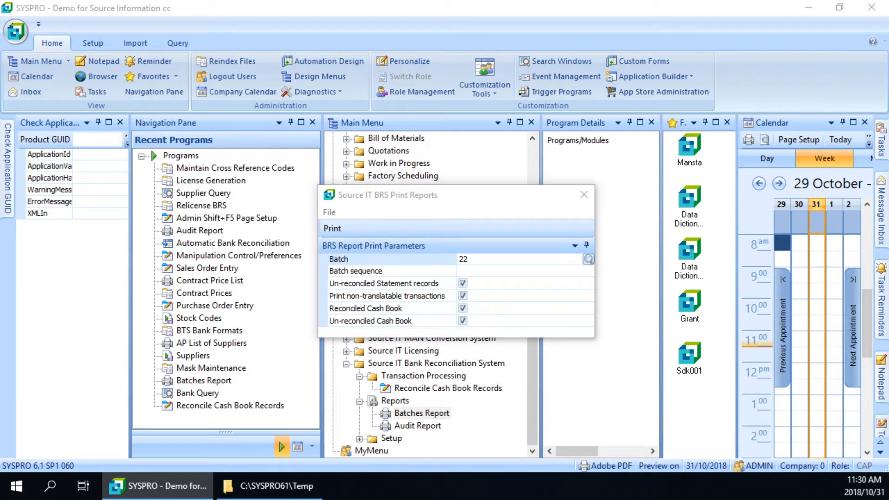
{"action": "left_click_drag", "start_coordinate": [251, 261], "coordinate": [394, 134]}
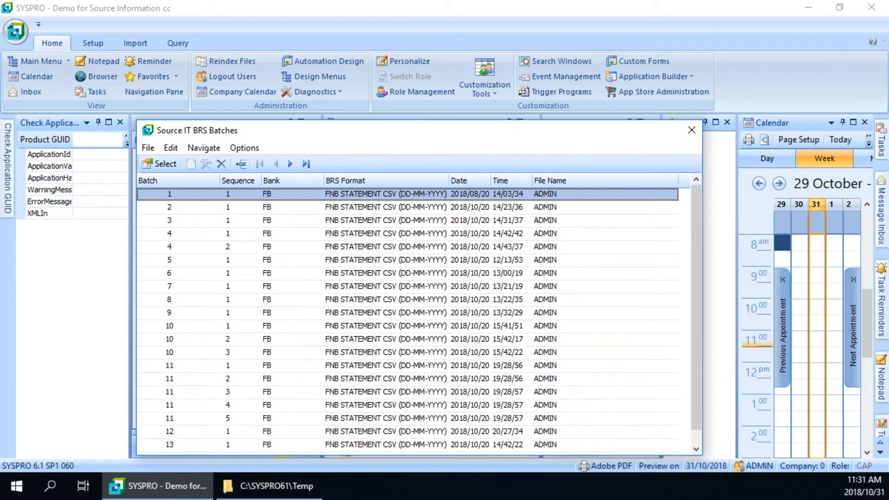
{"action": "left_click", "coordinate": [691, 126]}
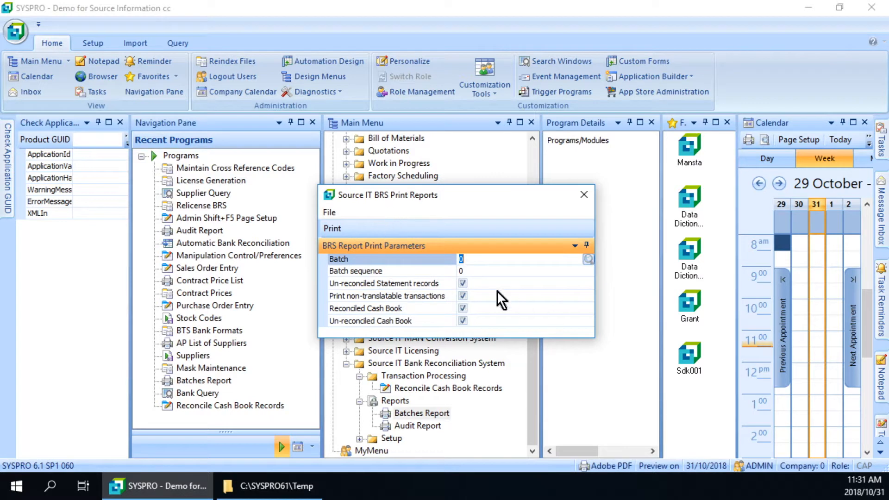
Set the batch to 22 and output its reconciliation report to the Adobe PDF preview.
{"action": "type", "text": "22"}
{"action": "key", "text": "Tab"}
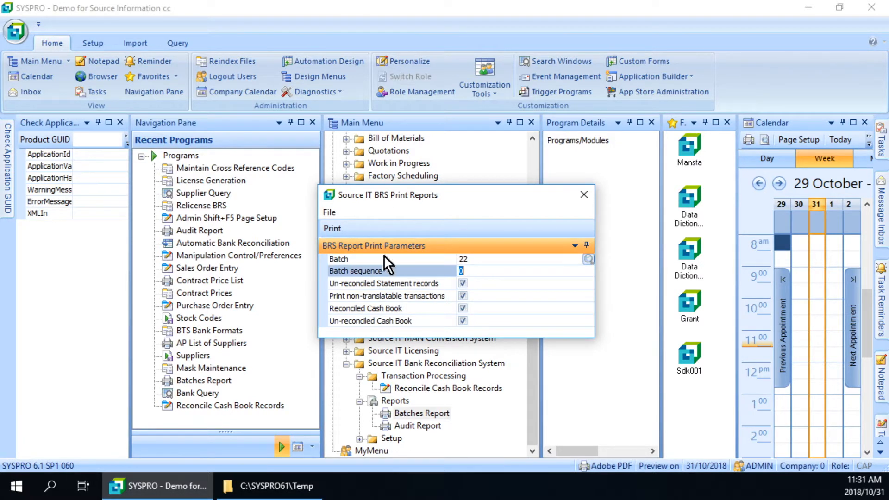
{"action": "left_click", "coordinate": [339, 225]}
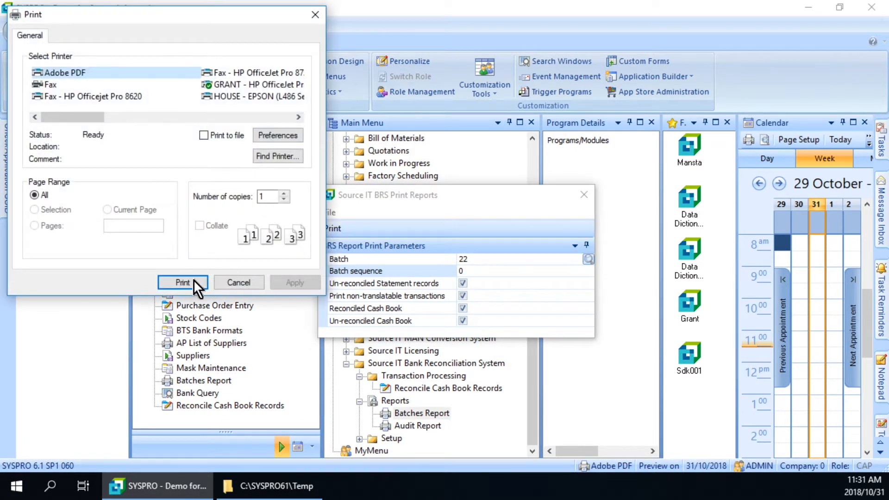
{"action": "left_click", "coordinate": [183, 283]}
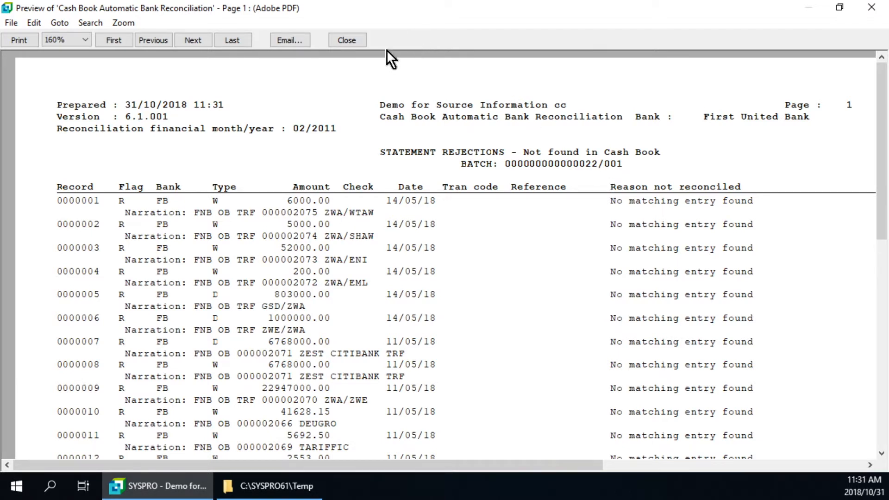
Close the batch report preview, then output the BRS Audit Report for bank FB to the Adobe PDF preview and close it.
{"action": "left_click", "coordinate": [359, 40]}
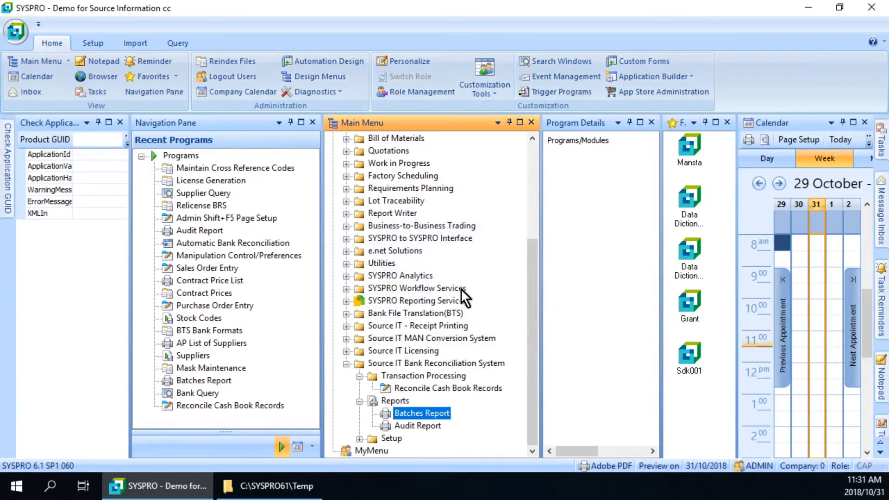
{"action": "double_click", "coordinate": [427, 427]}
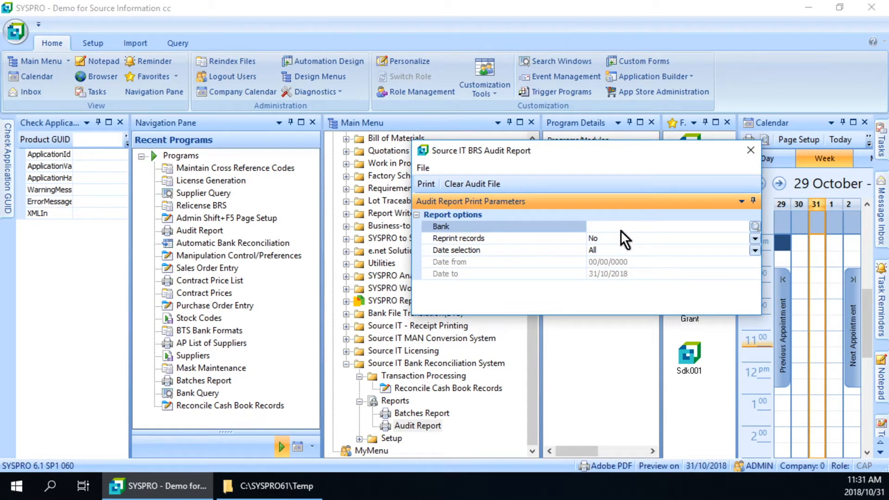
{"action": "type", "text": "FB"}
{"action": "key", "text": "Tab"}
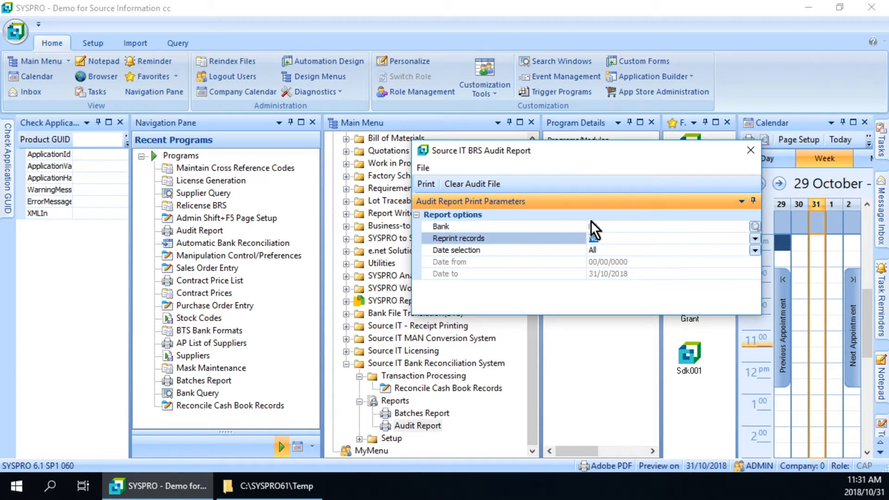
{"action": "left_click", "coordinate": [428, 183]}
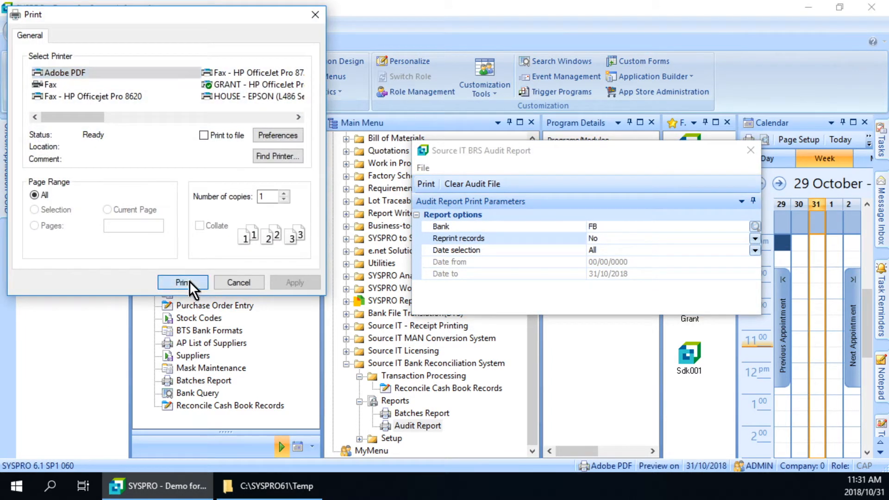
{"action": "left_click", "coordinate": [190, 281]}
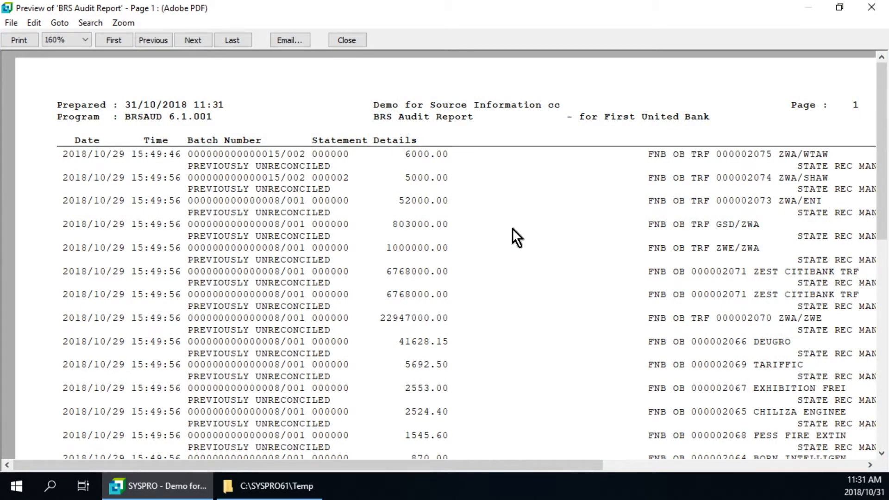
{"action": "left_click", "coordinate": [348, 39]}
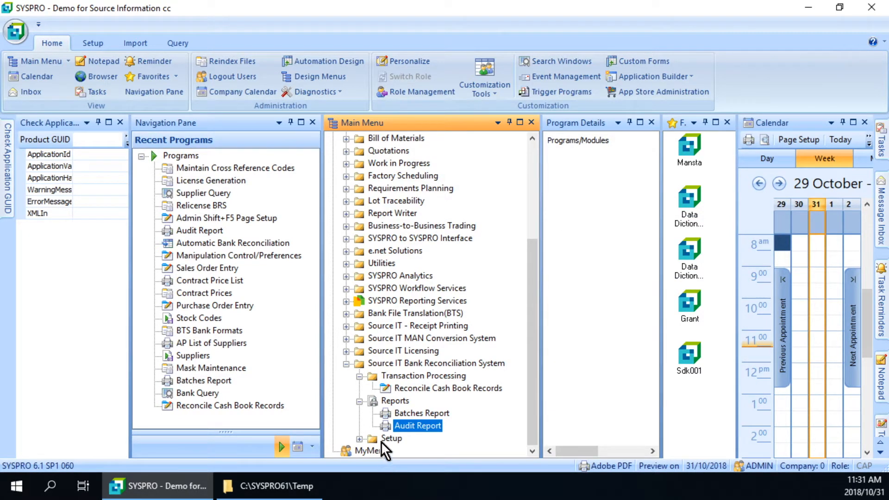
View the bank reconciliation system's mask references in Mask Maintenance and close the list.
{"action": "left_click", "coordinate": [361, 439]}
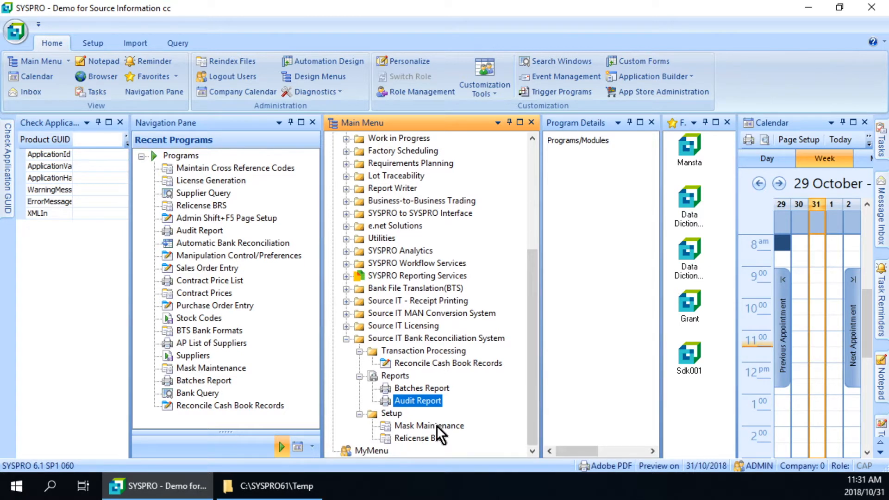
{"action": "double_click", "coordinate": [432, 425]}
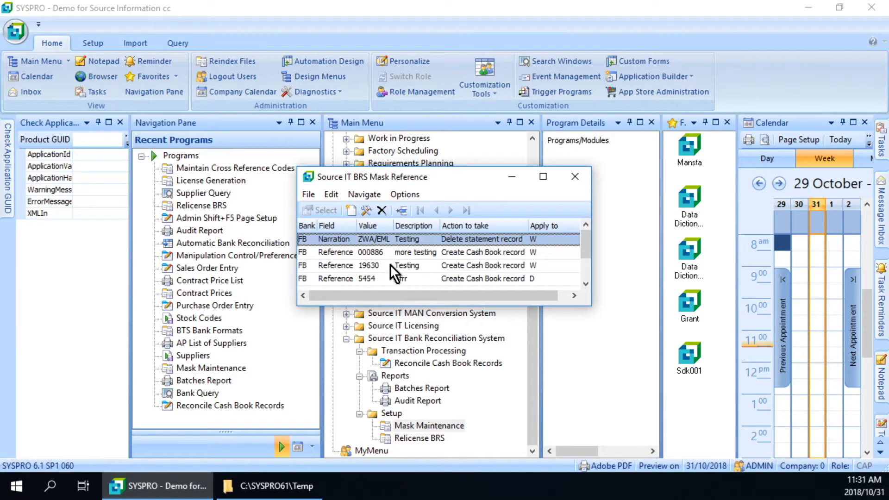
{"action": "left_click", "coordinate": [579, 179]}
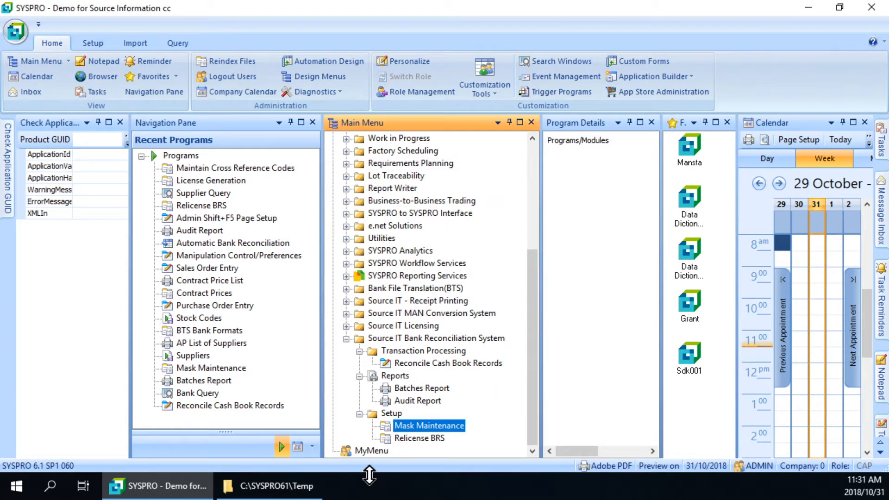
In Reconcile Cash Book Records, reconcile the 52,000.00 ZWA/ENI statement withdrawal with the 14,000.00 Master Engineers cash book withdrawal, accepting the amount difference.
{"action": "double_click", "coordinate": [414, 366]}
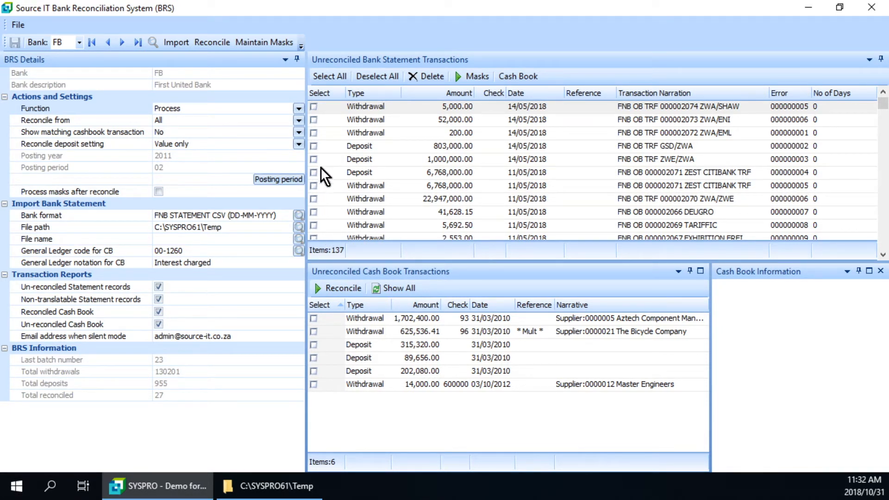
{"action": "left_click", "coordinate": [314, 120]}
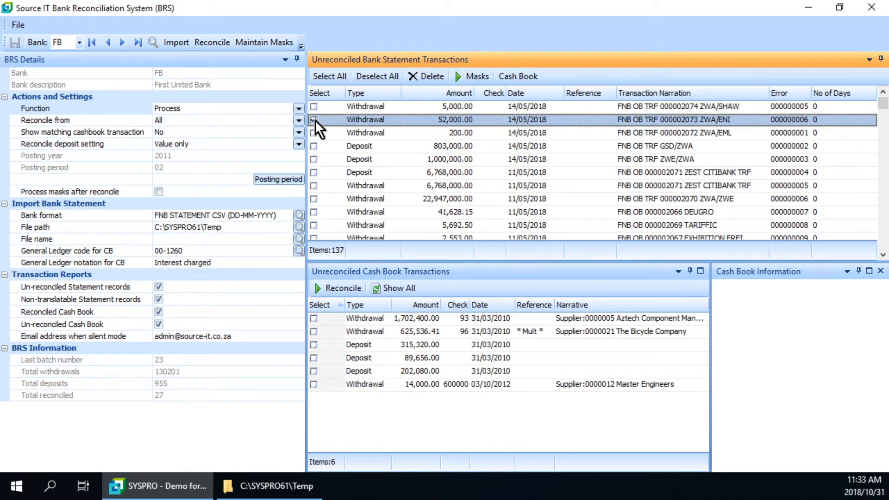
{"action": "left_click", "coordinate": [313, 384]}
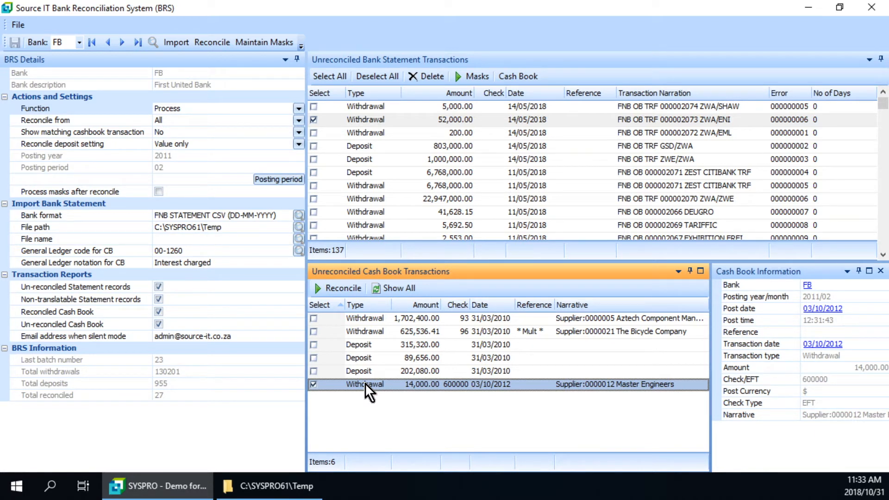
{"action": "left_click", "coordinate": [347, 289]}
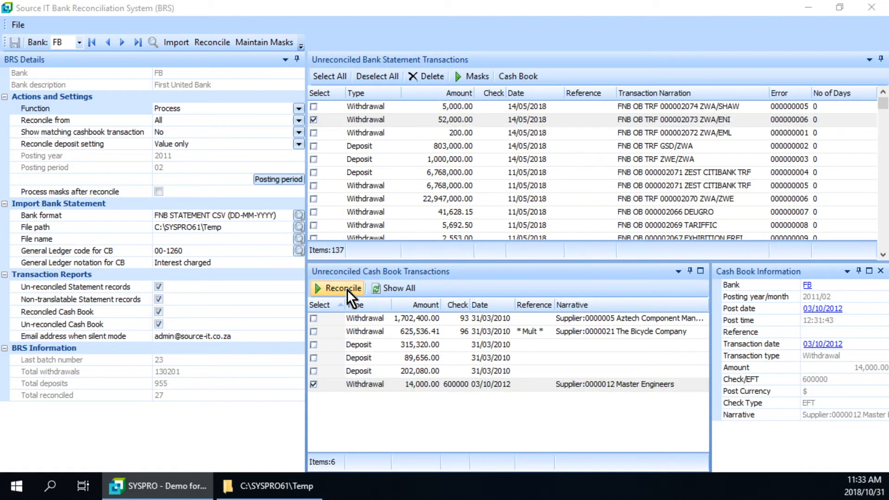
{"action": "left_click", "coordinate": [344, 288]}
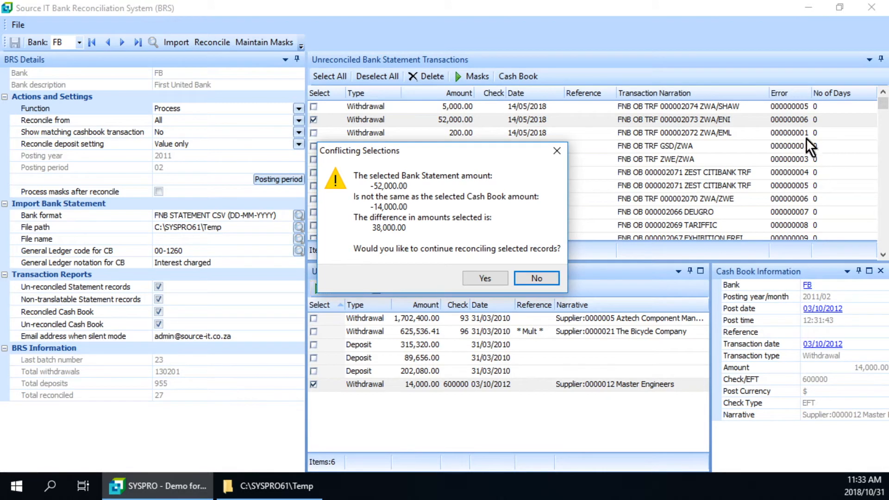
{"action": "left_click", "coordinate": [485, 279]}
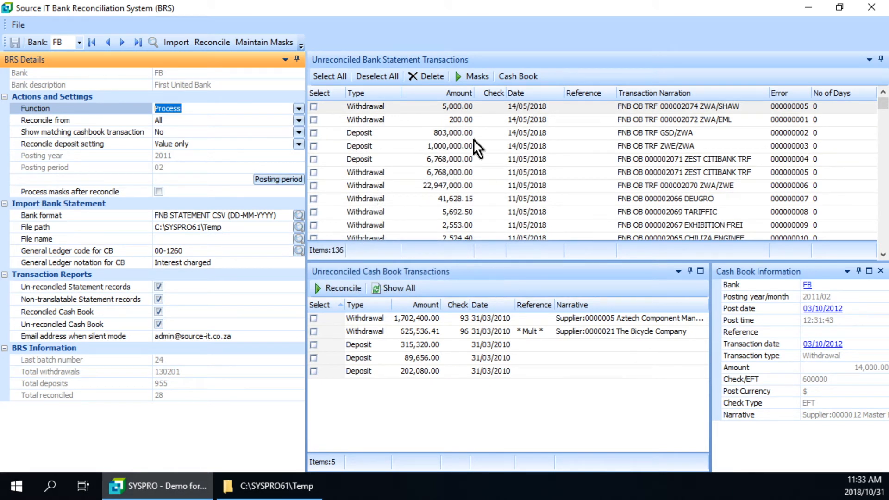